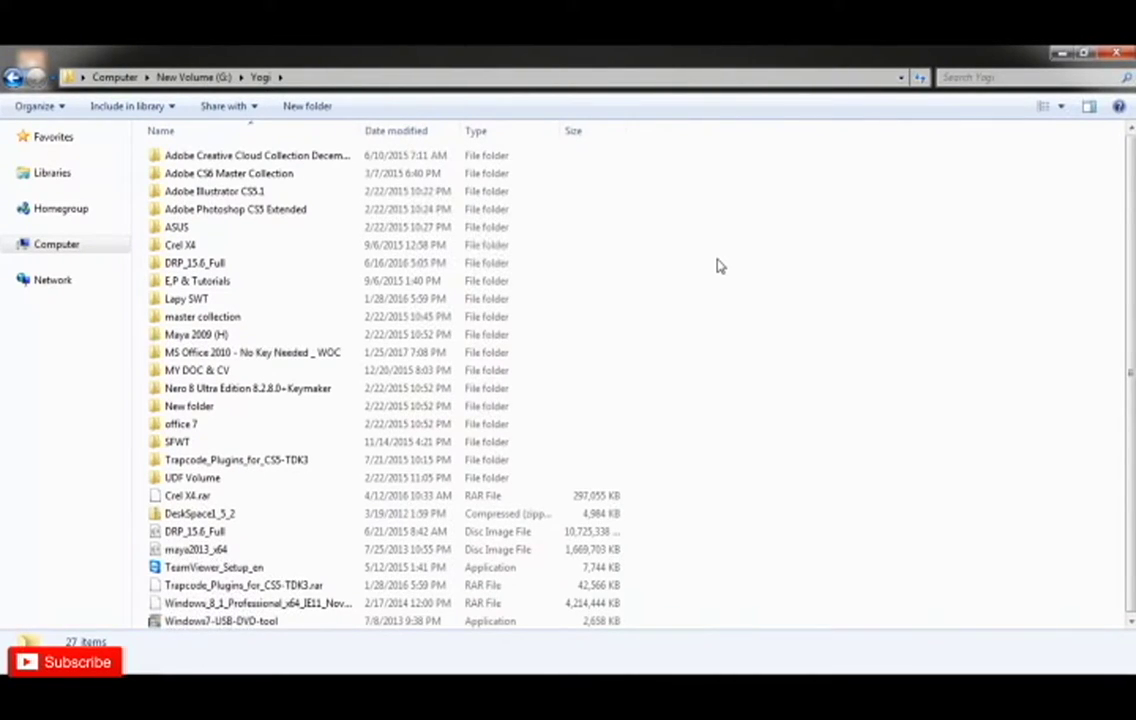
Open the Adobe CS6 folder inside Adobe CS6 Master Collection and launch the Set-up application.
double_click(246, 175)
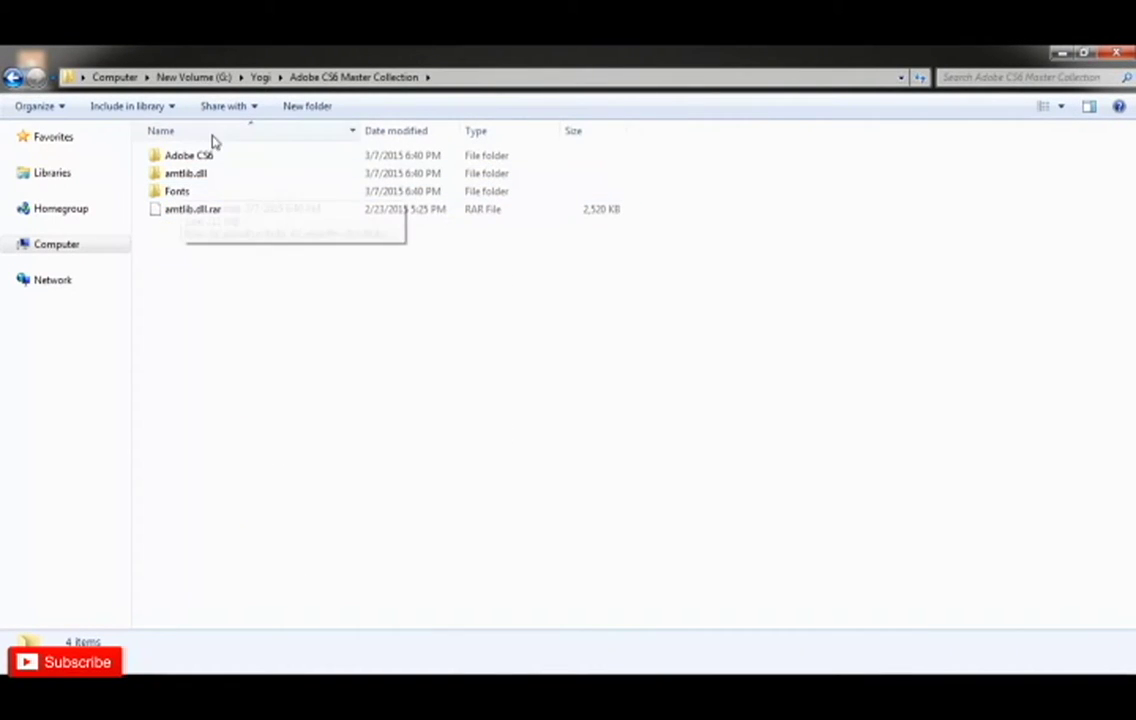
click(197, 160)
double_click(197, 160)
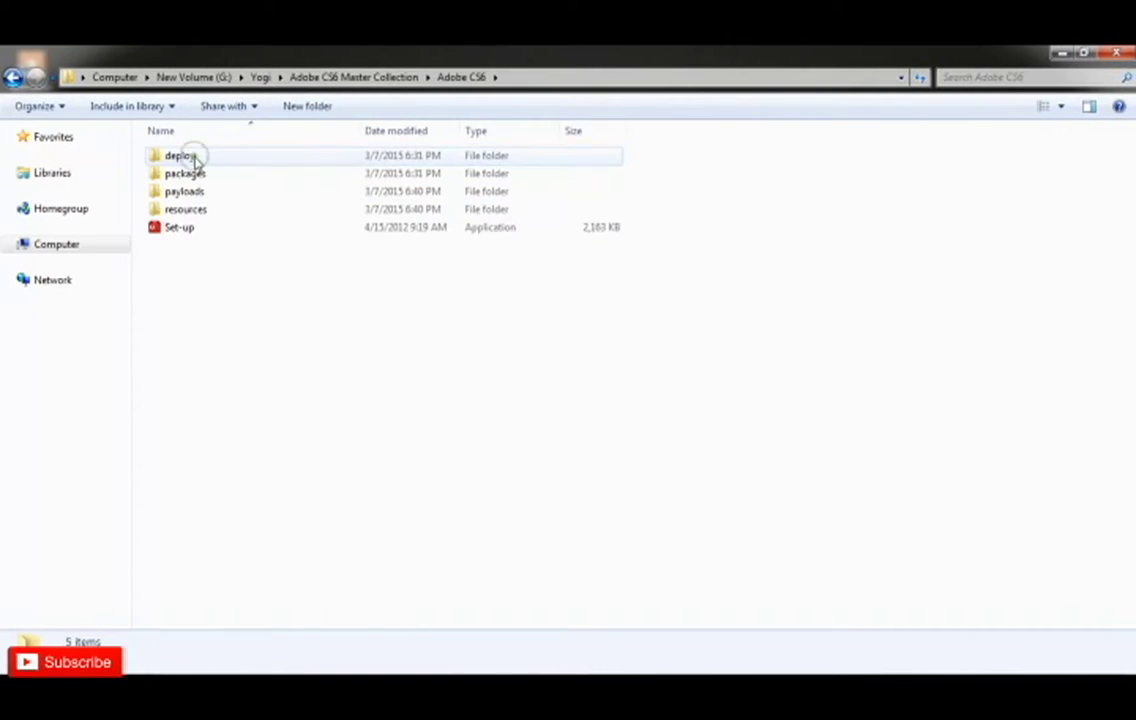
double_click(188, 231)
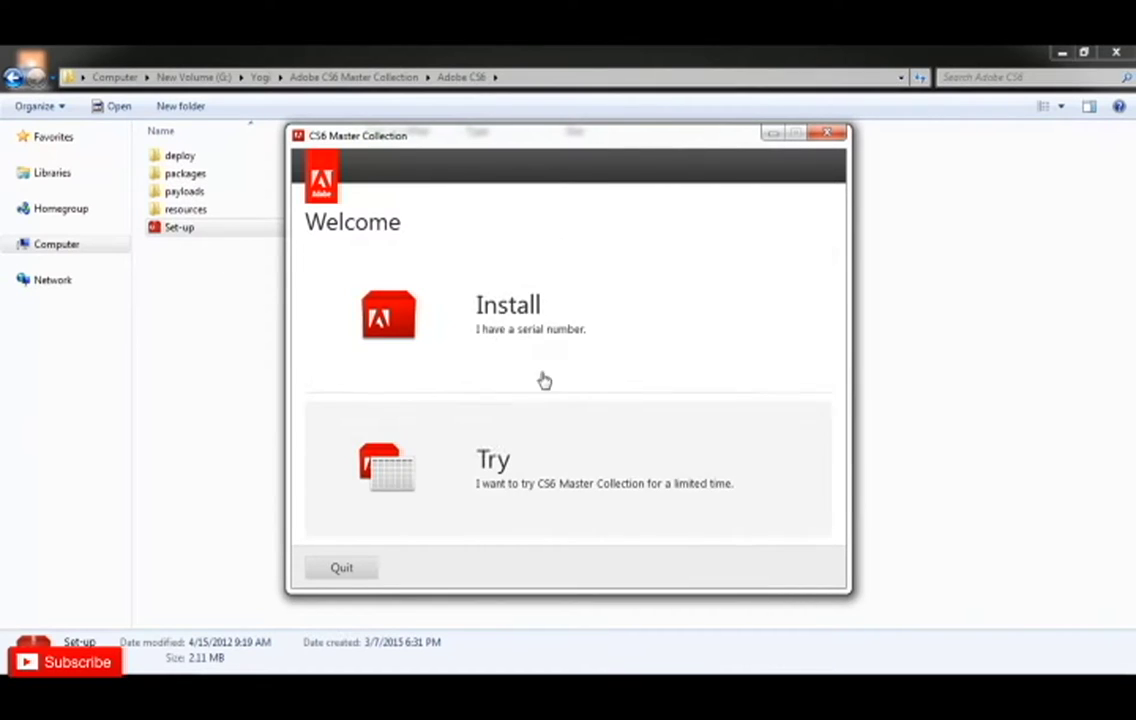
drag(550, 145, 545, 134)
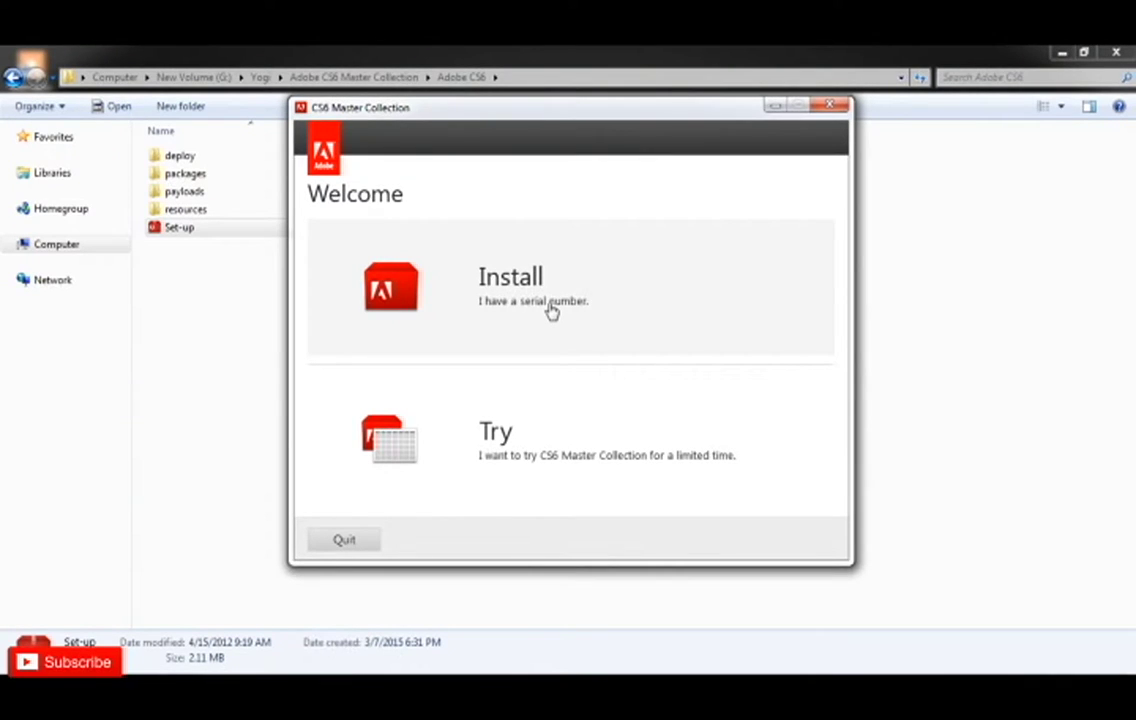
Choose the trial installation and set the license agreement language to English (International).
click(497, 457)
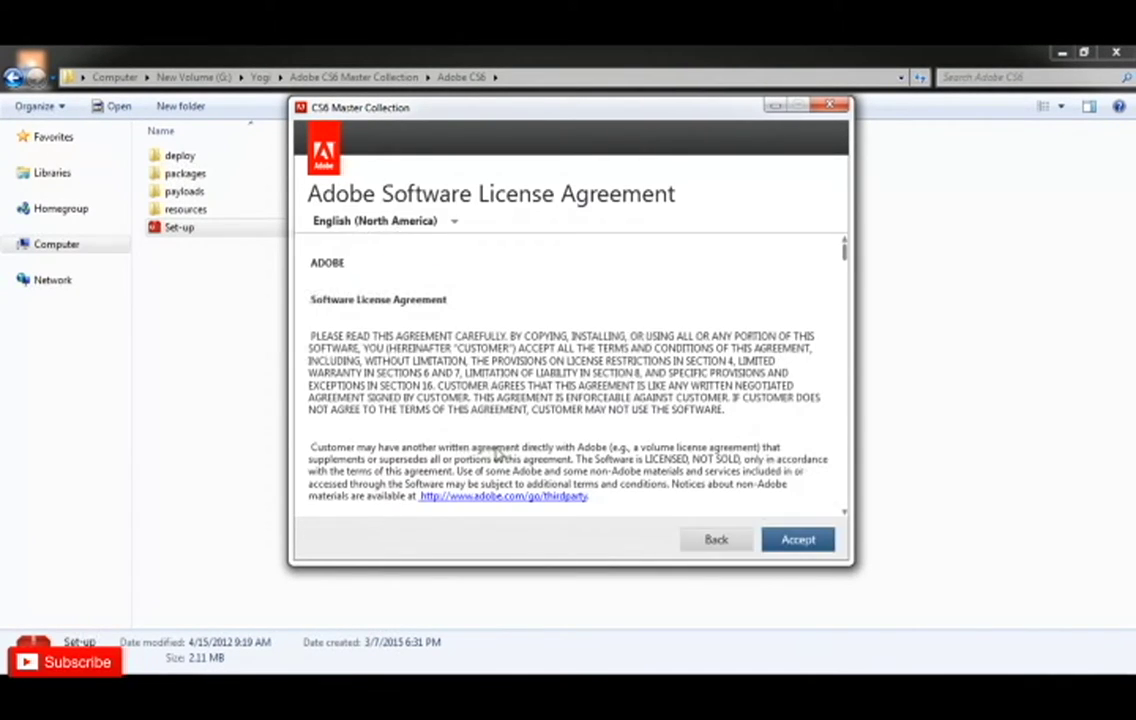
click(451, 223)
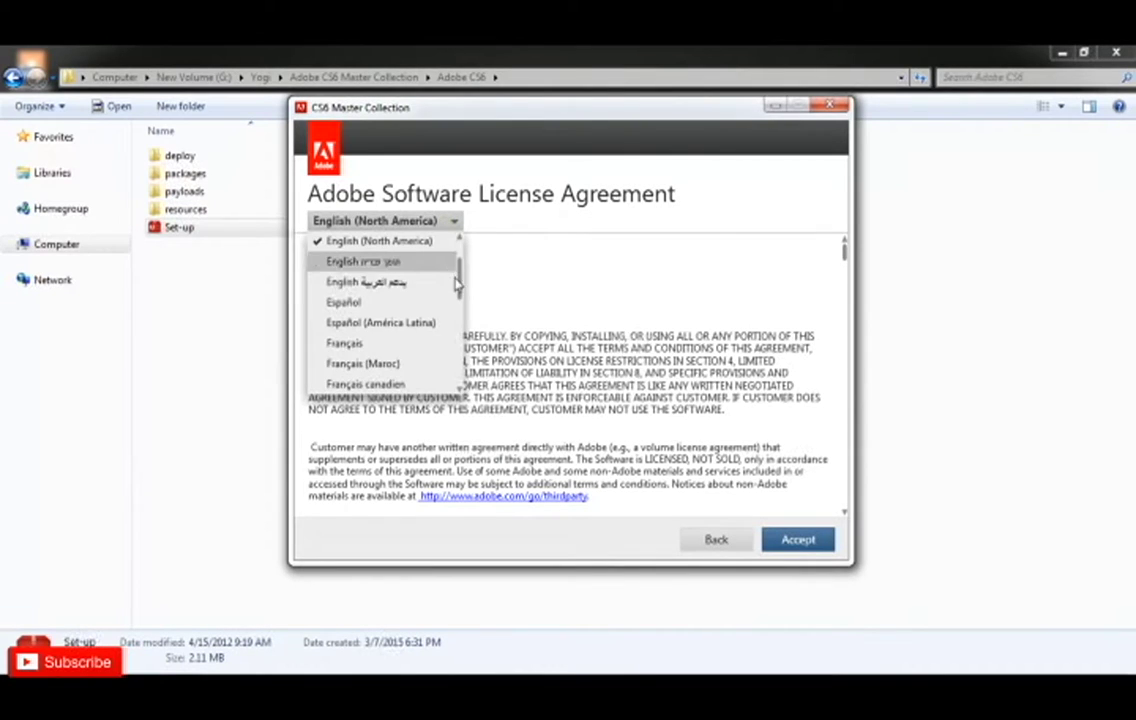
scroll(460, 280, down, 3)
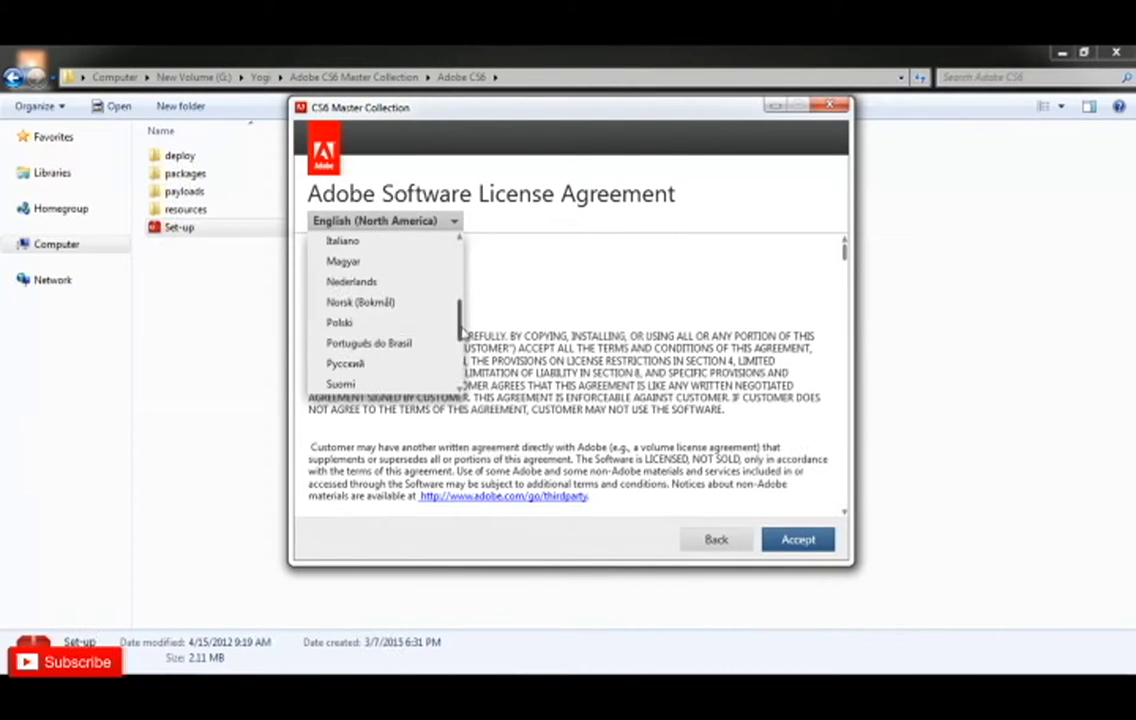
drag(460, 318, 461, 271)
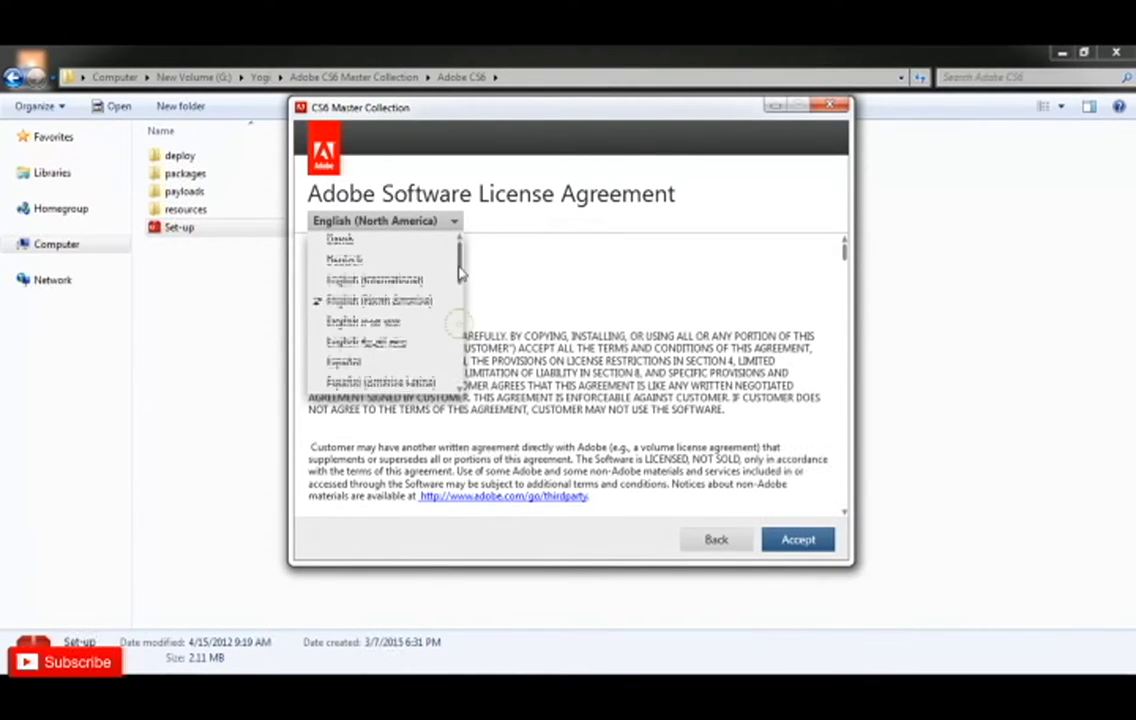
click(370, 280)
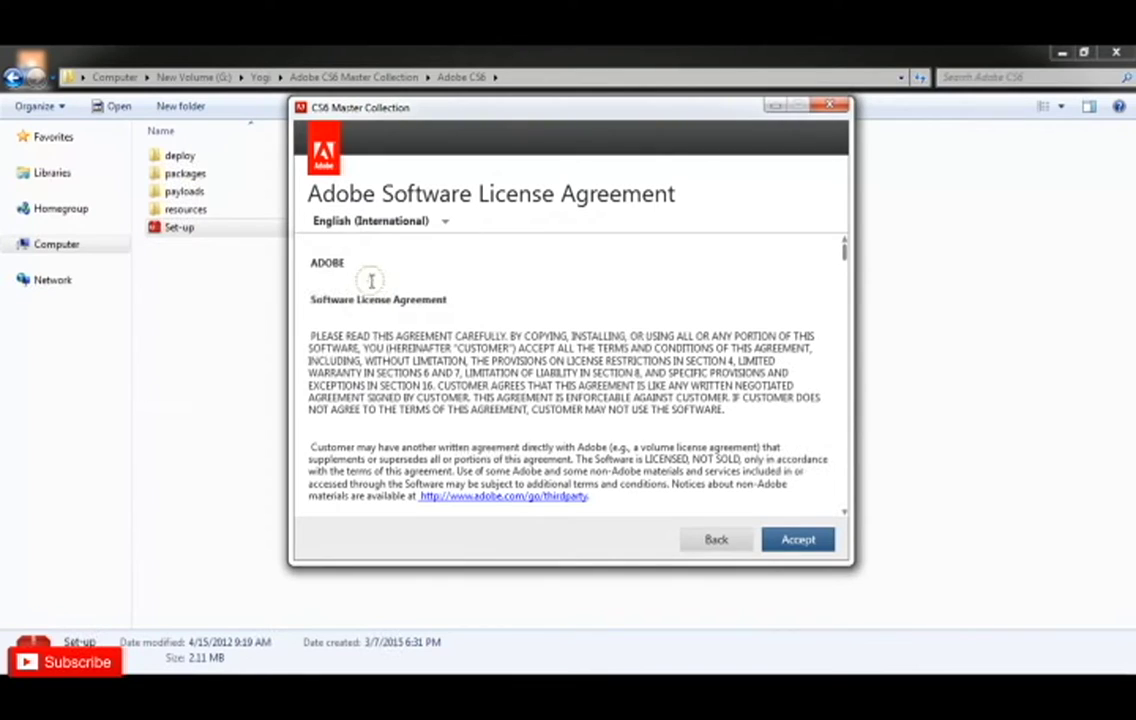
click(800, 540)
Disable the Wireless Network Connection in the network adapter settings and close the Network Connections window.
drag(601, 112, 560, 110)
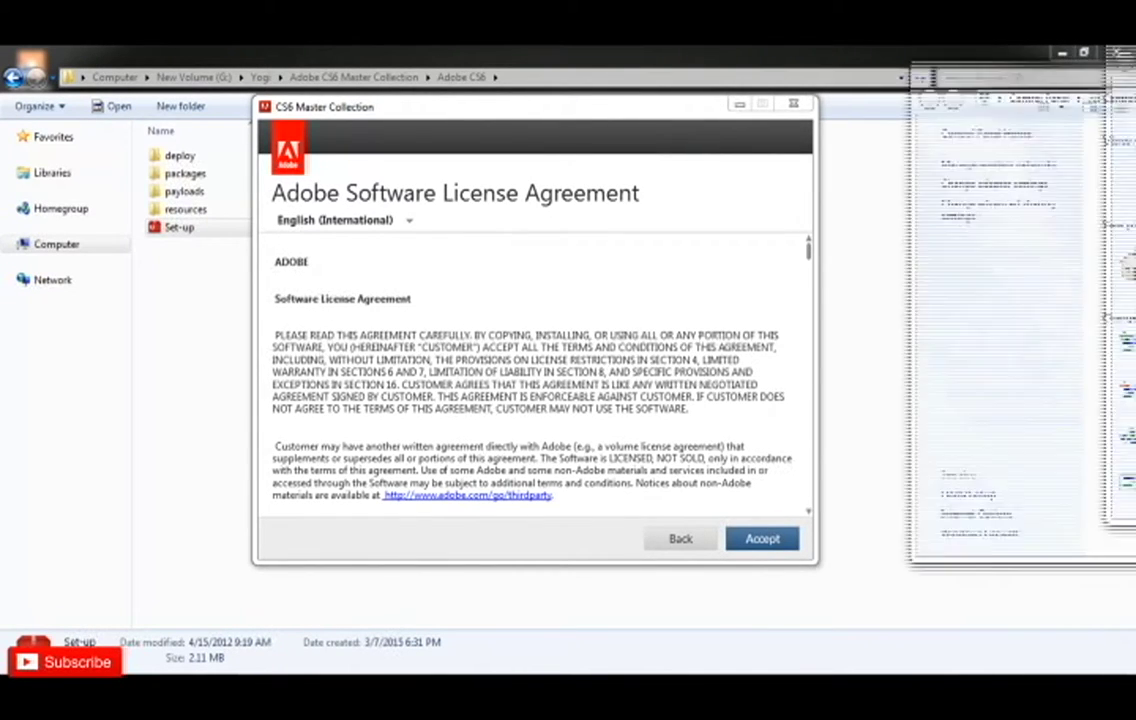
drag(1135, 117, 718, 117)
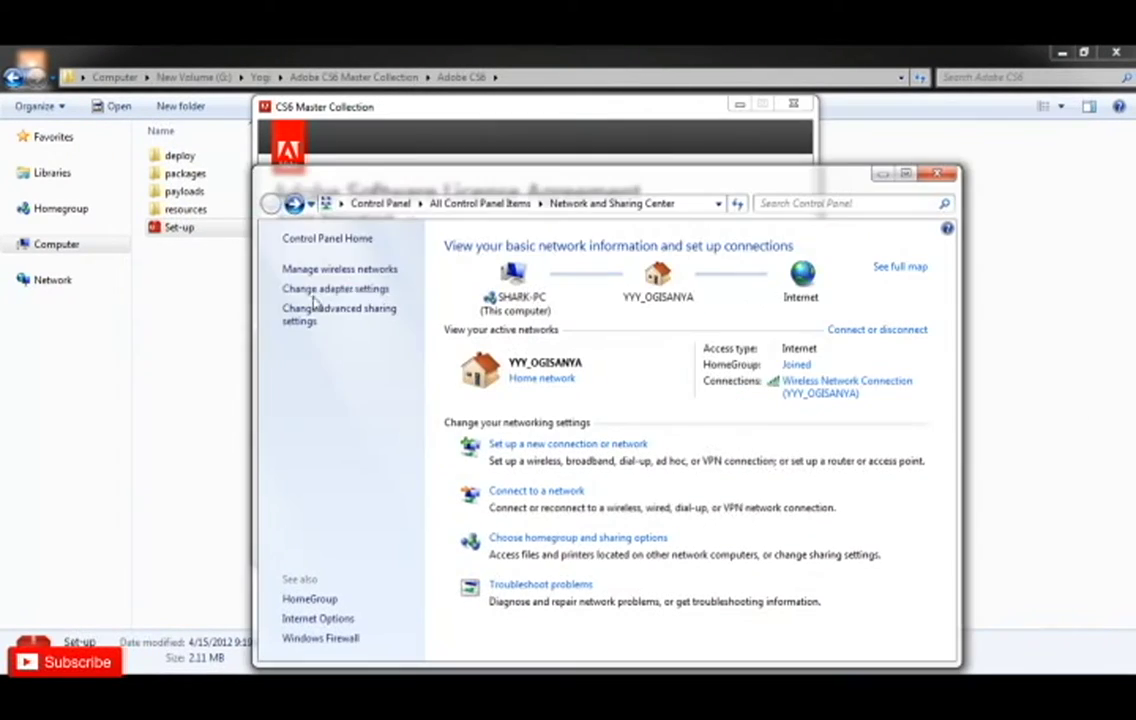
click(337, 291)
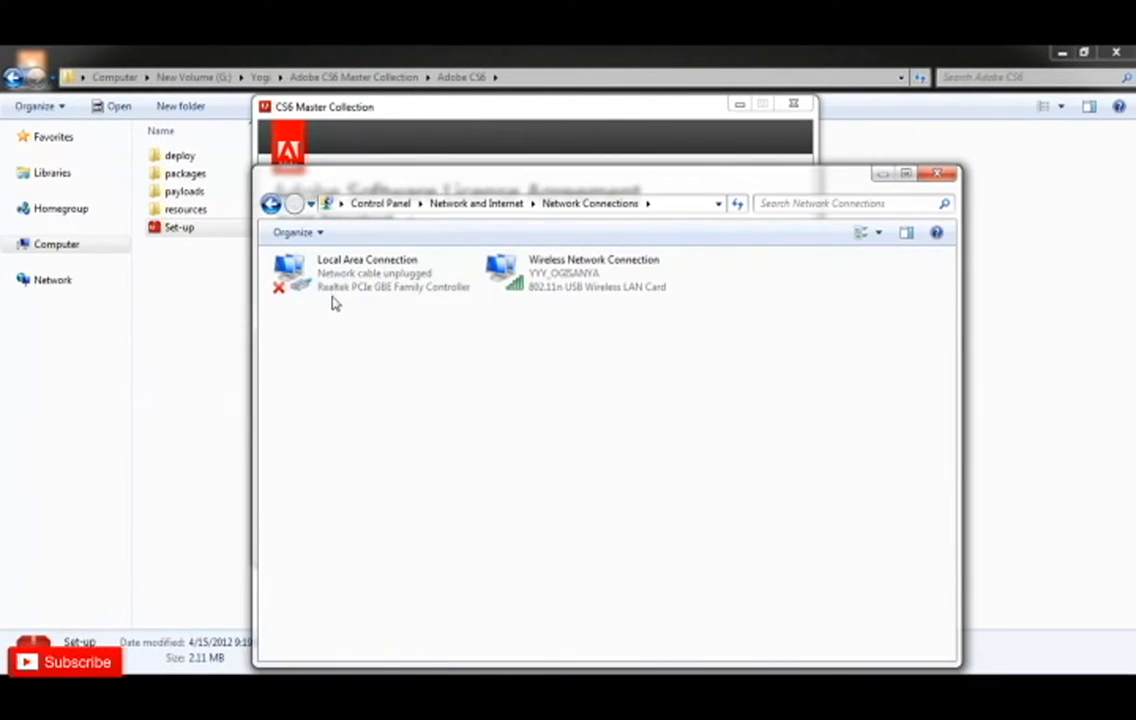
right_click(537, 281)
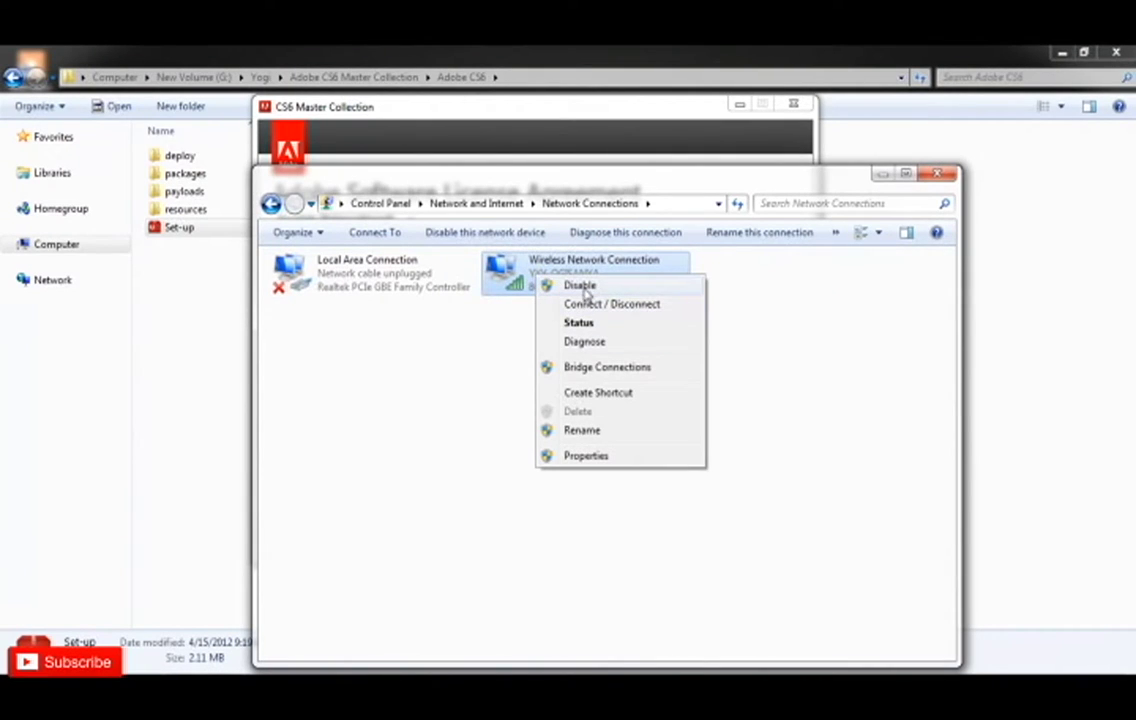
click(582, 287)
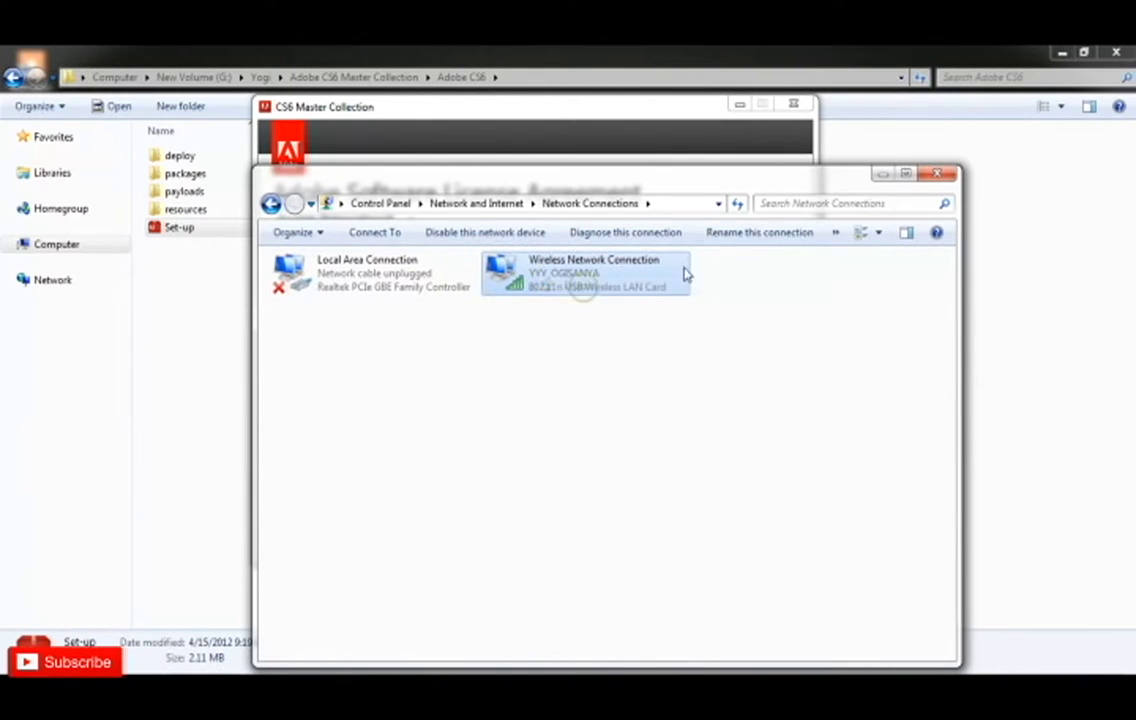
click(940, 176)
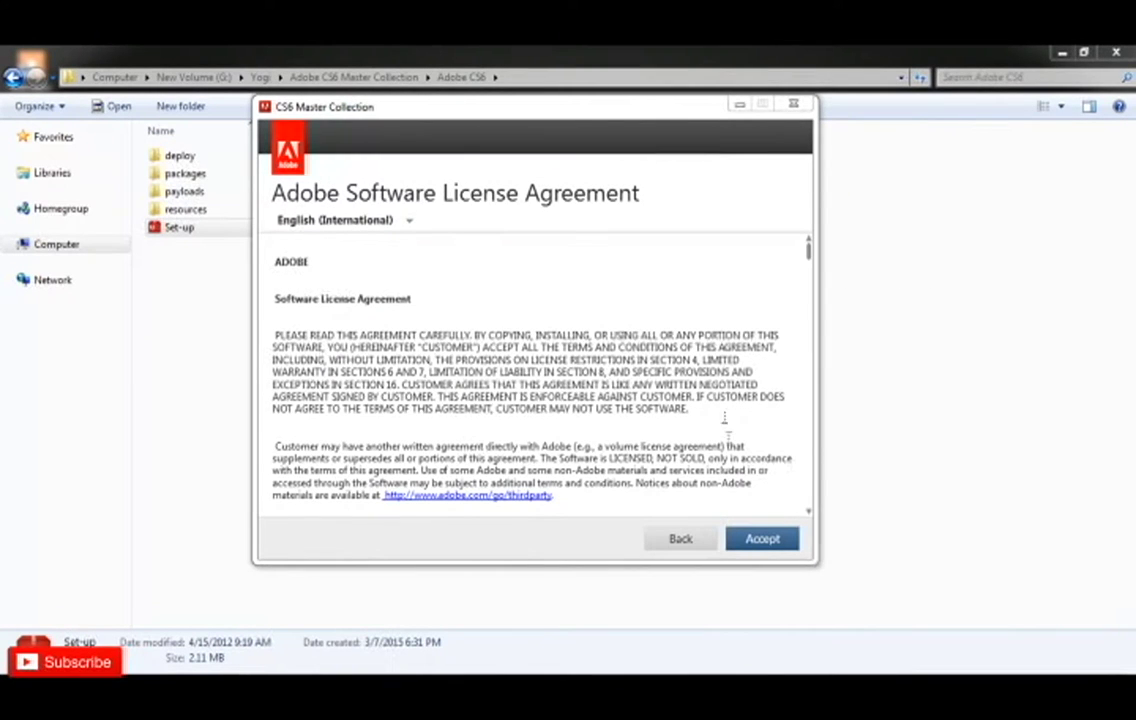
Accept the license agreement and exclude Adobe Flash Builder 4.6, AIR for Apple iOS Support and Acrobat X Pro from the installation.
click(752, 545)
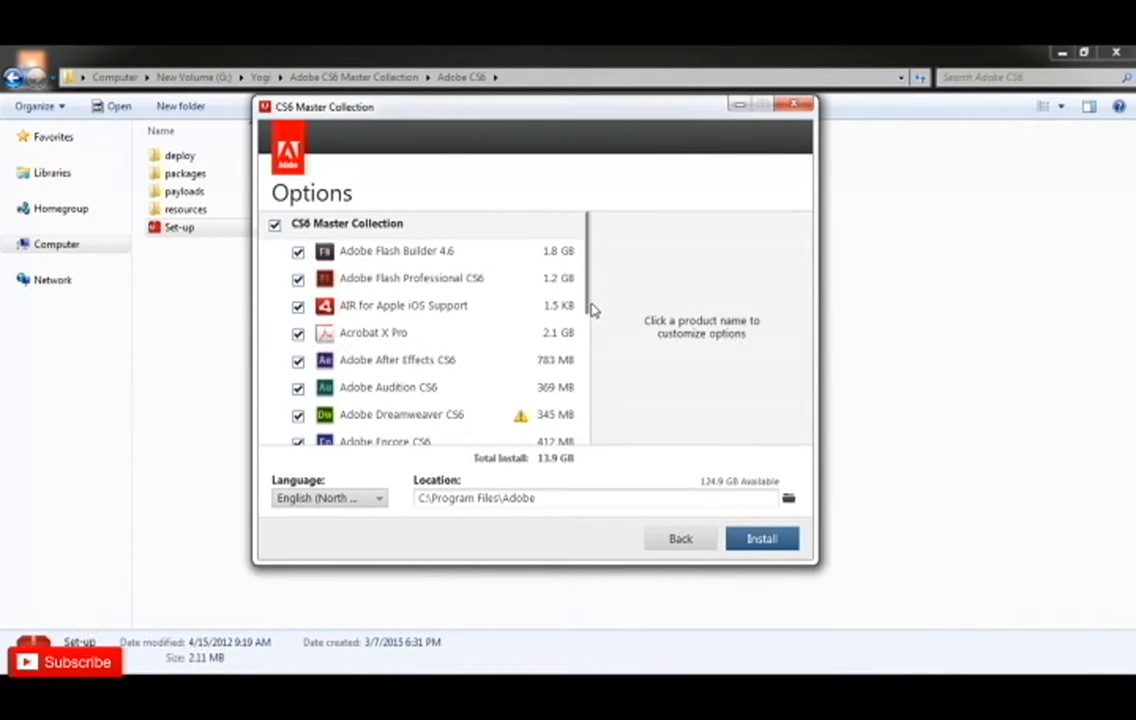
mouse_move(590, 308)
mouse_down()
mouse_move(581, 459)
mouse_move(588, 309)
mouse_up()
click(298, 252)
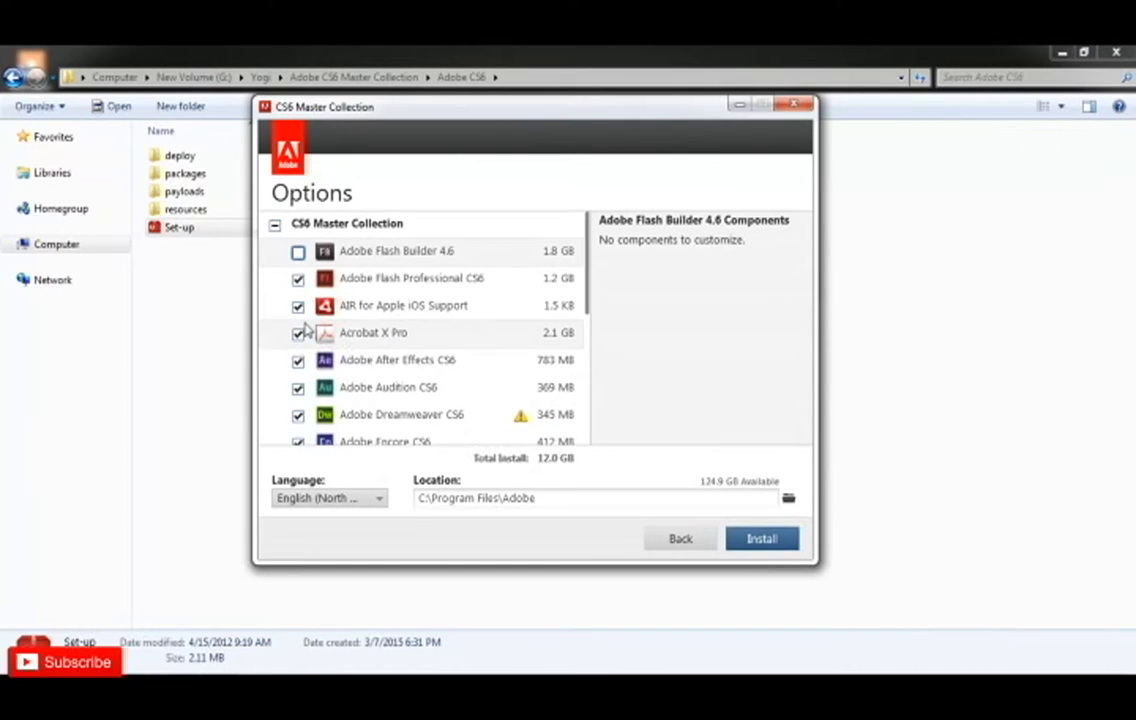
click(298, 307)
click(298, 334)
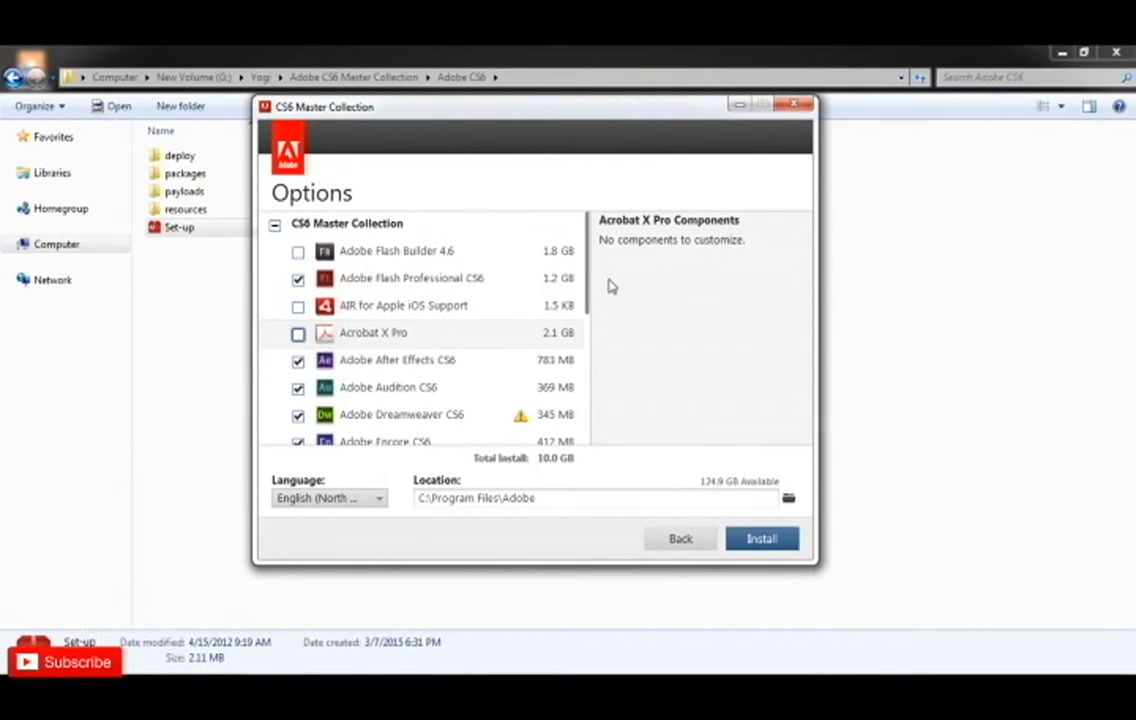
Exclude Adobe Audition CS6, Dreamweaver CS6, Encore CS6 and Fireworks CS6 from the installation.
drag(590, 278, 589, 316)
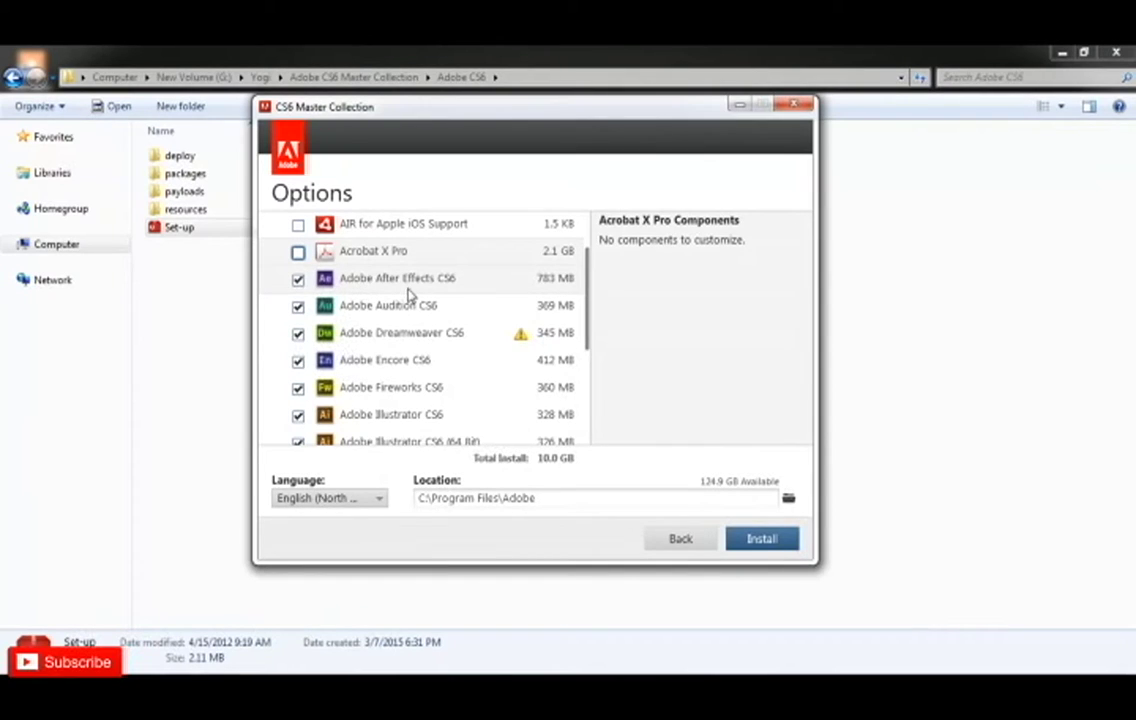
click(298, 307)
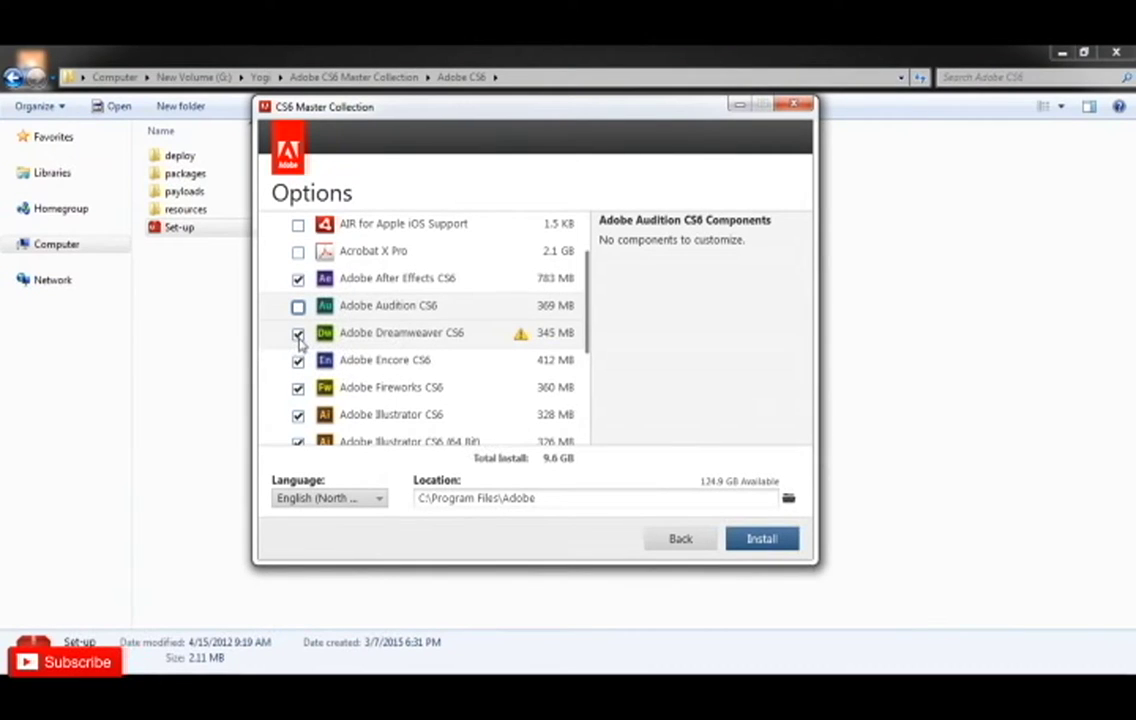
click(298, 335)
click(298, 362)
click(299, 390)
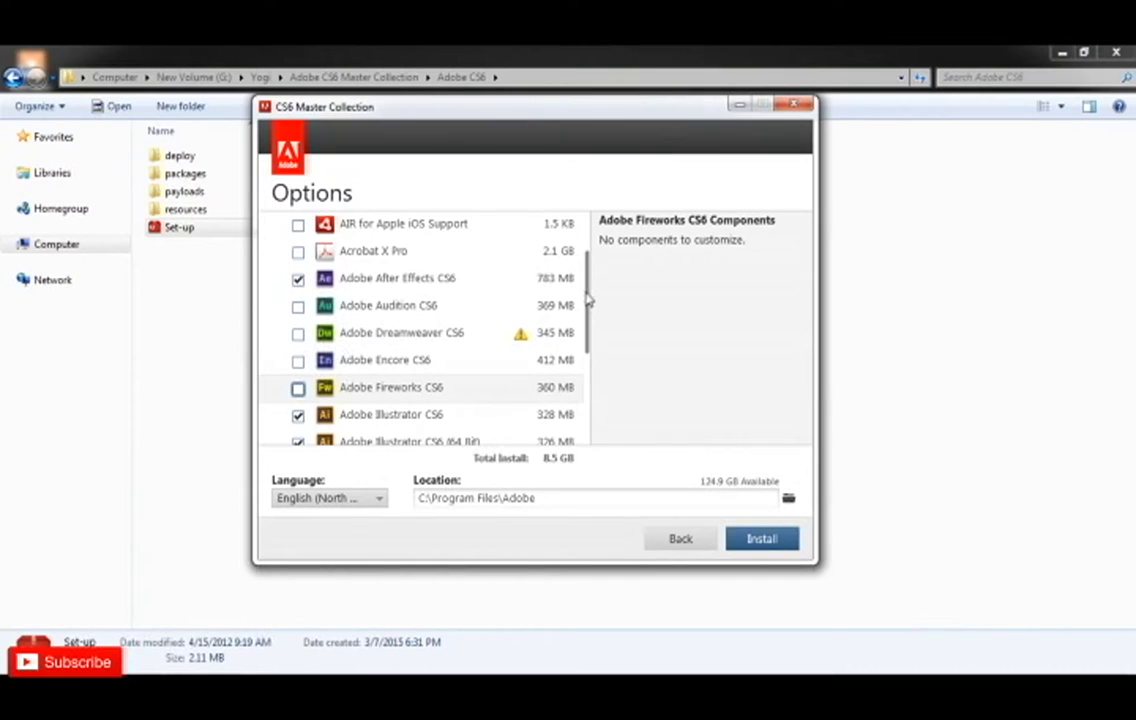
Exclude the non-64-bit Adobe Illustrator CS6 and Photoshop CS6, plus InDesign CS6, Prelude CS6 and SpeedGrade CS6, from the installation.
drag(589, 300, 589, 325)
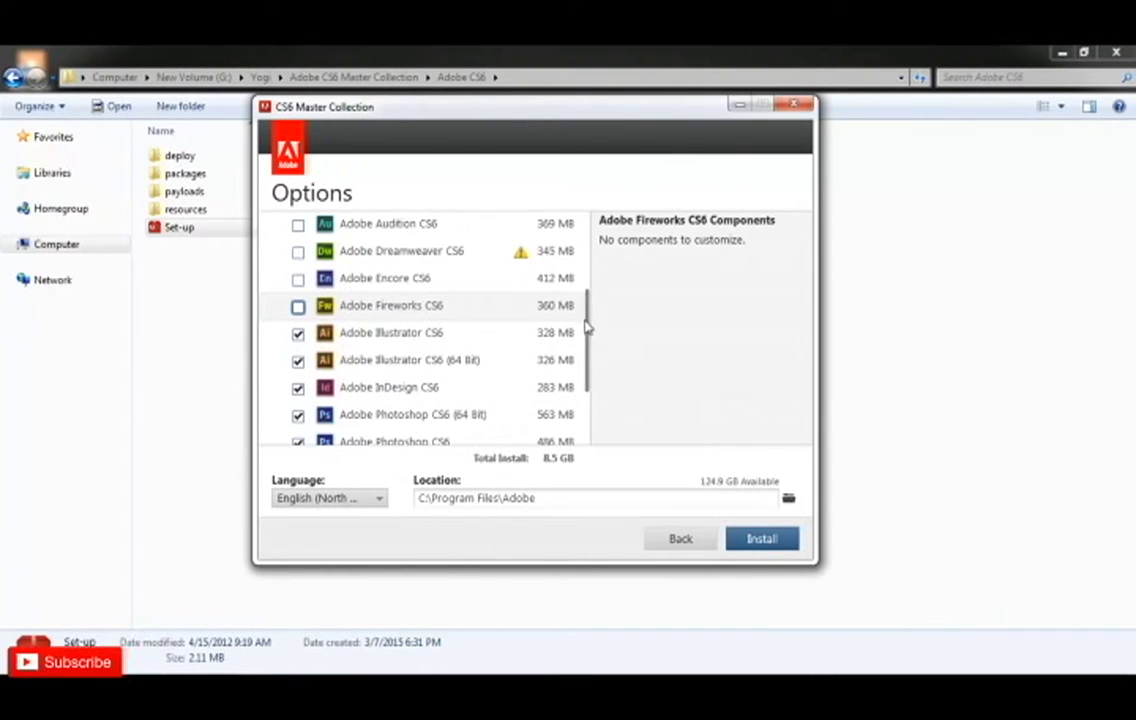
click(298, 335)
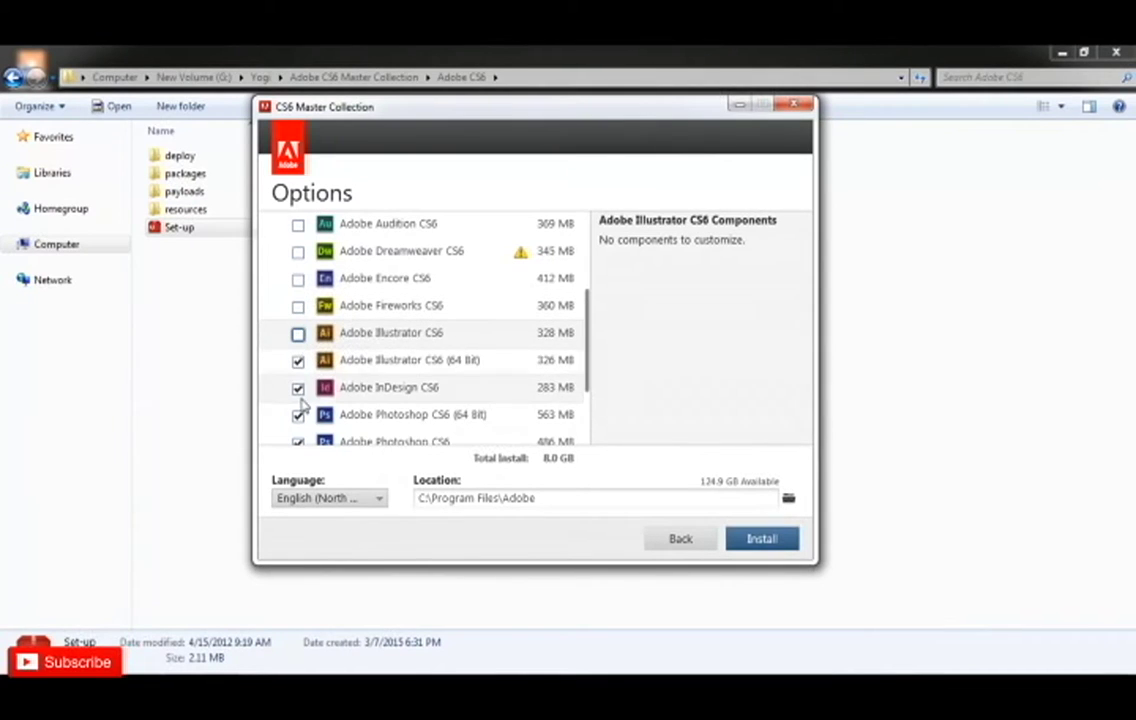
scroll(348, 375, down, 1)
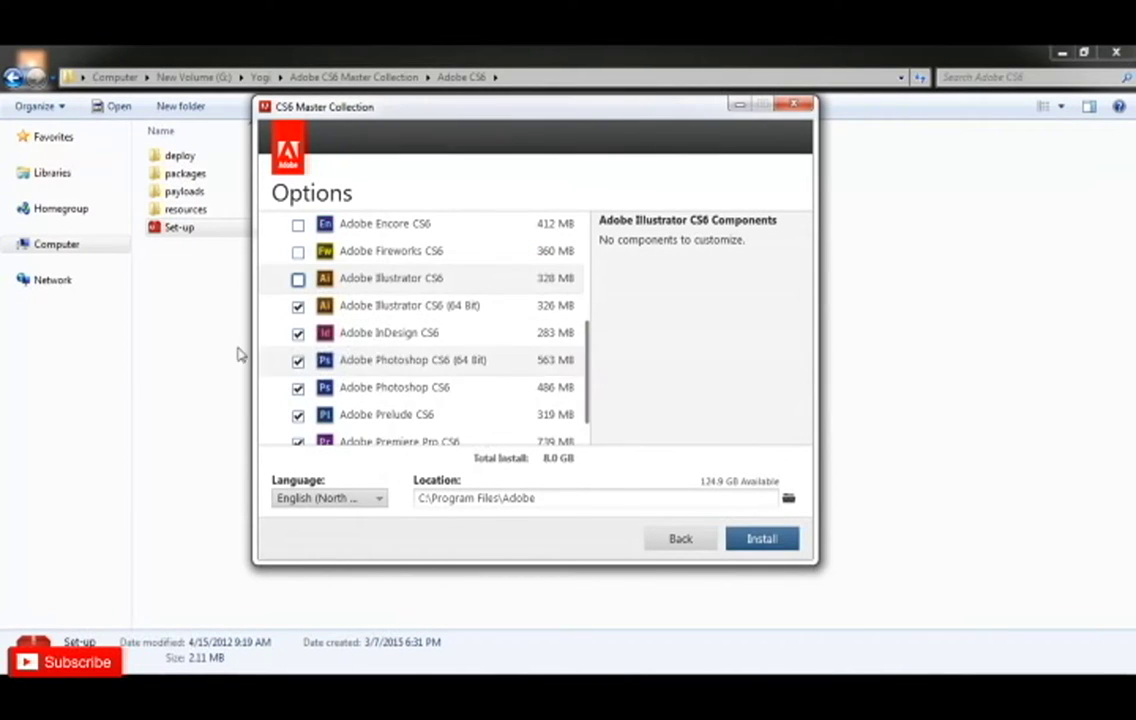
click(298, 334)
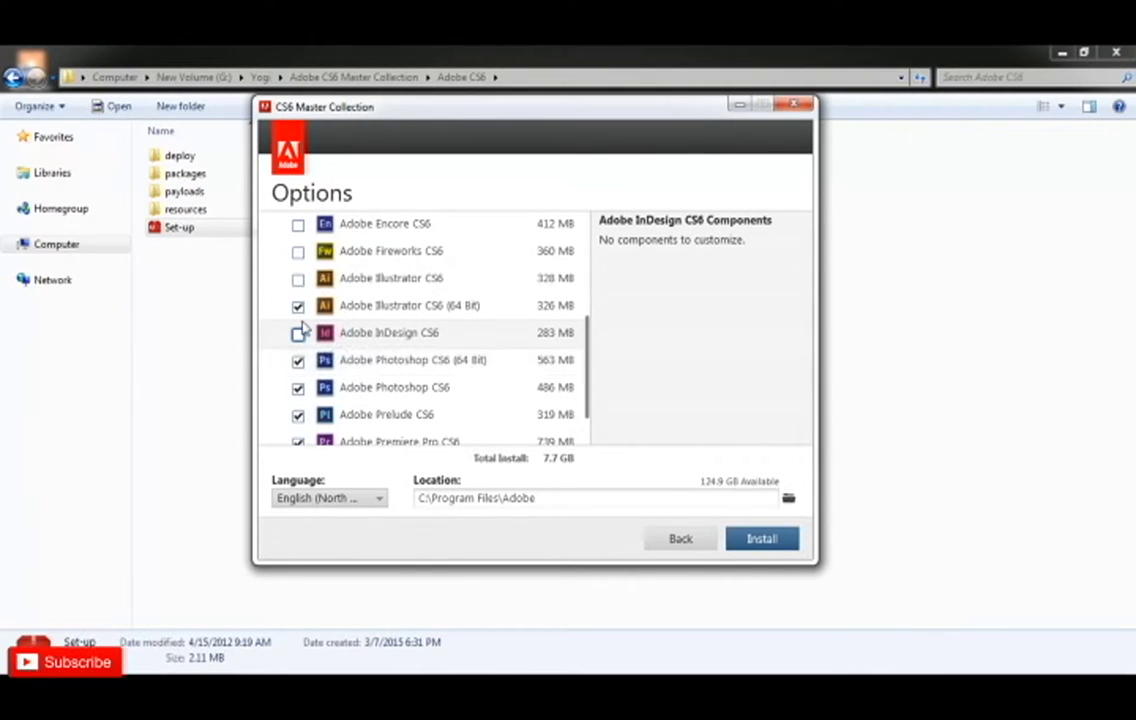
click(299, 390)
drag(591, 388, 591, 408)
click(298, 360)
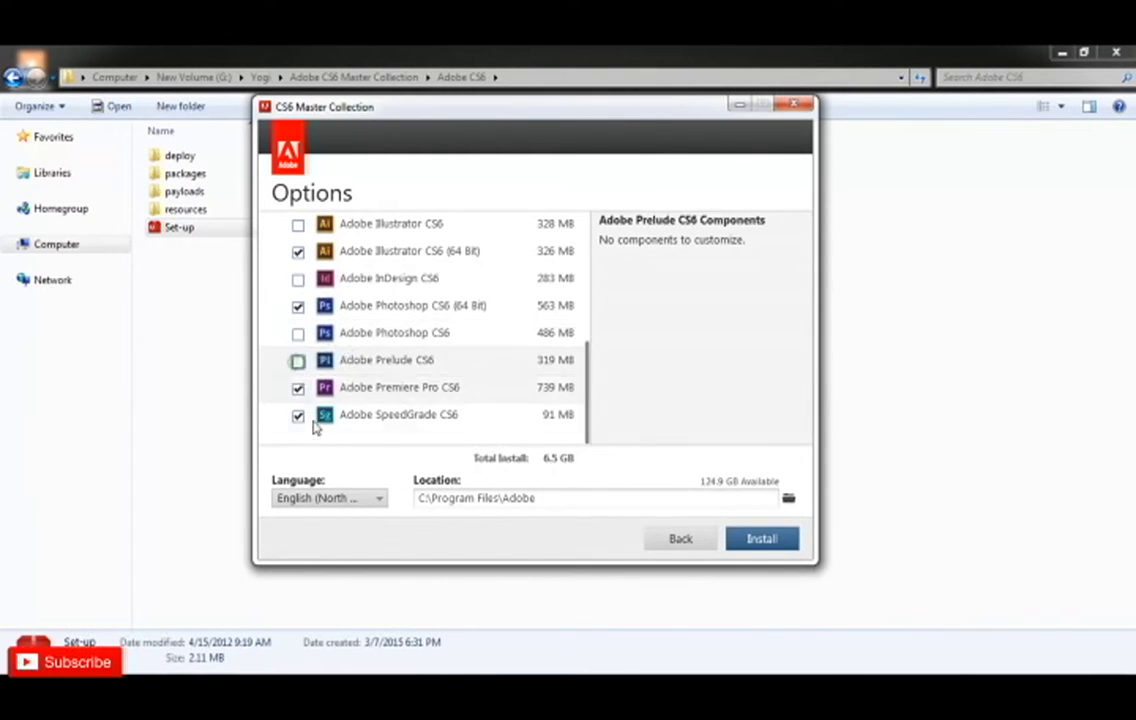
click(298, 415)
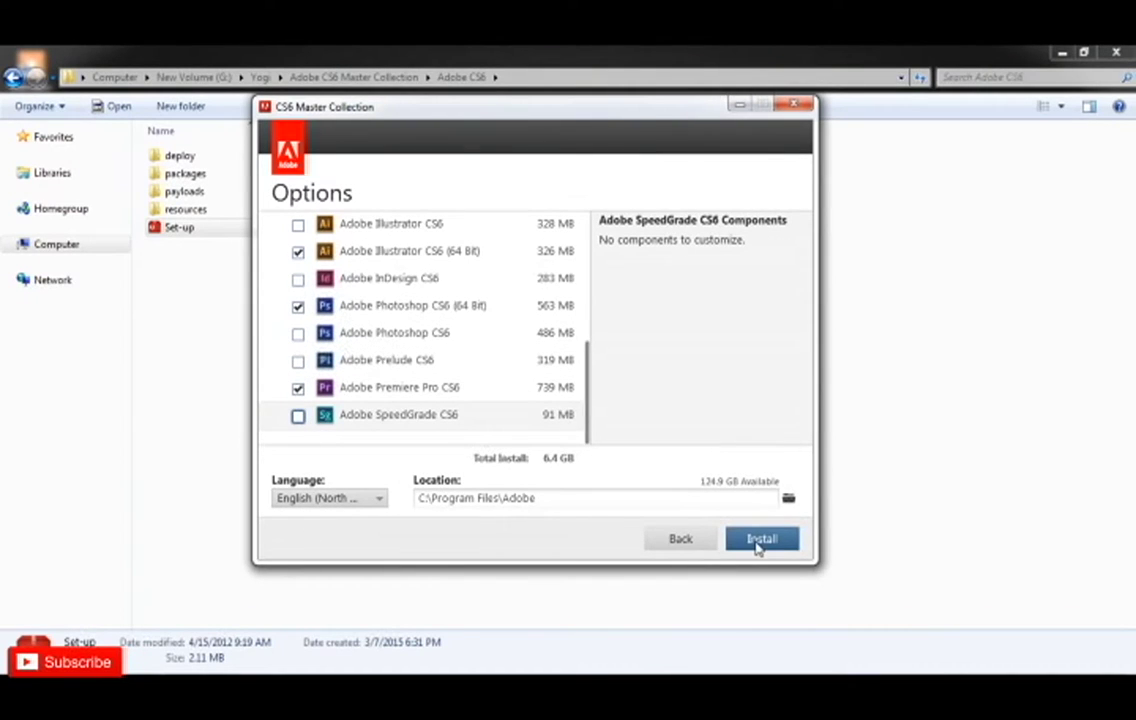
Install the selected applications, close the finished installer and minimize the folder window.
click(757, 542)
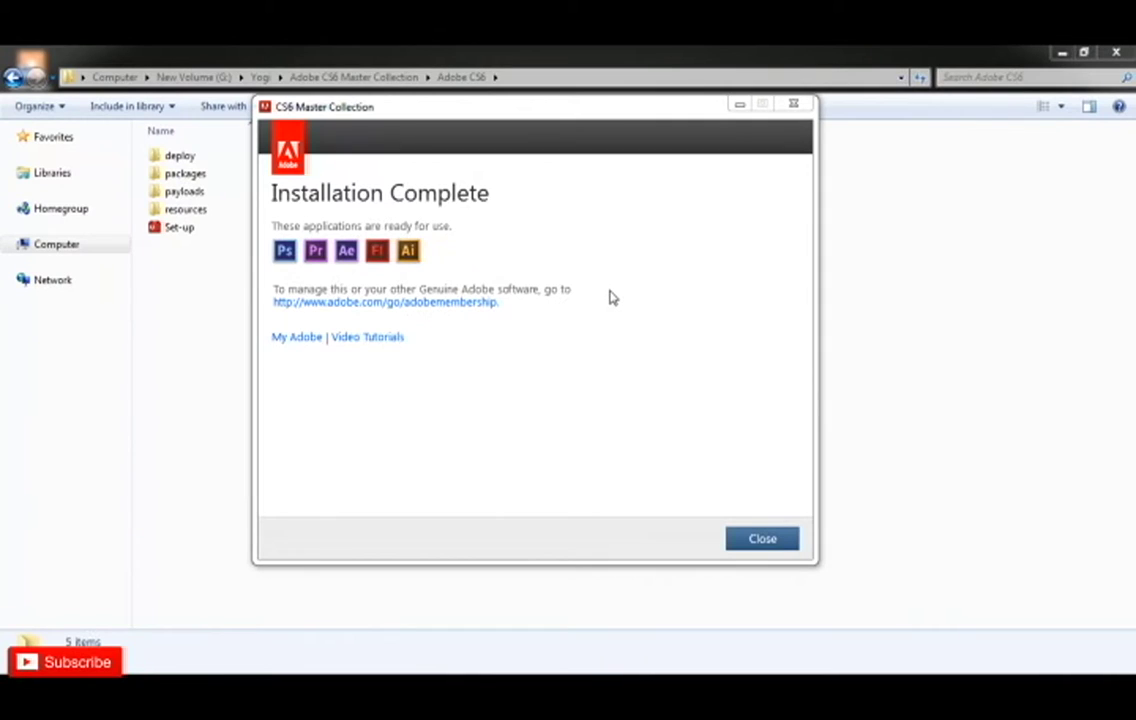
click(762, 540)
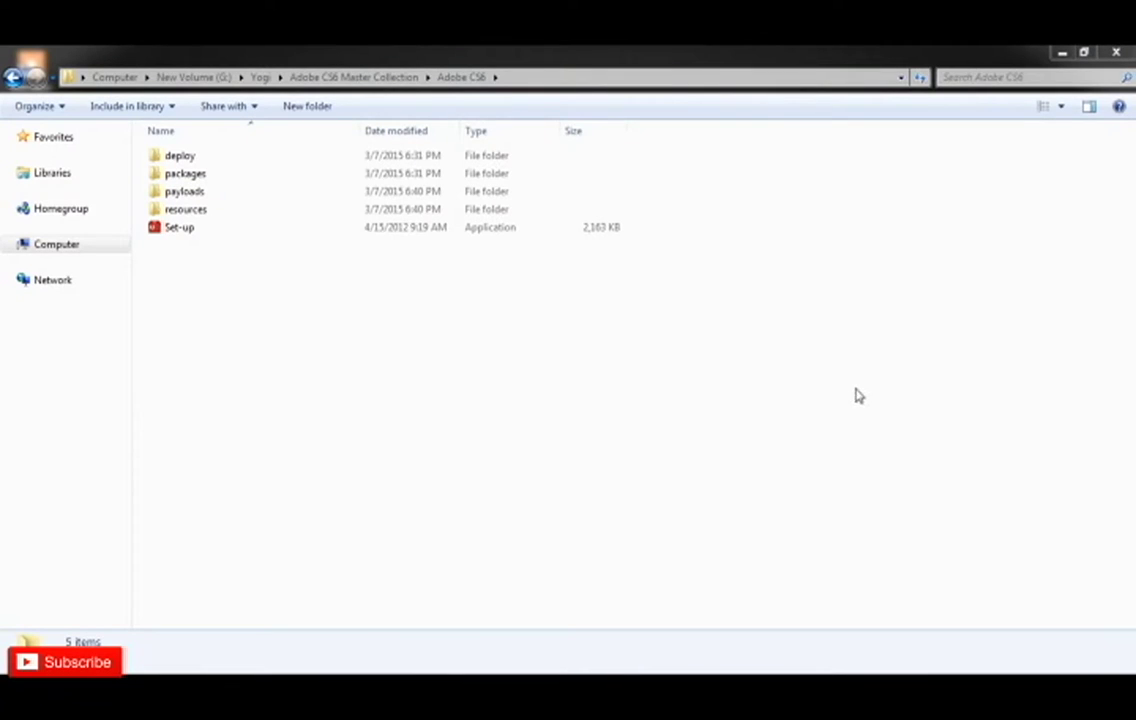
click(1062, 51)
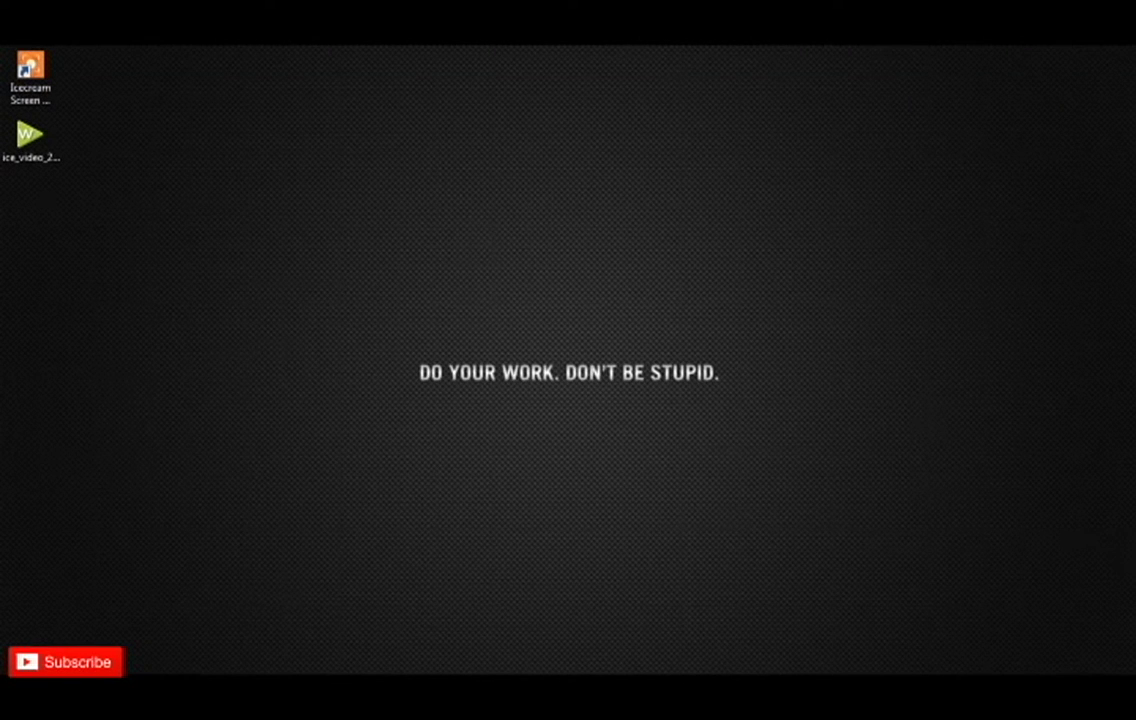
Launch Adobe Photoshop CS6 (64 Bit) from the Adobe Master Collection CS6 program group.
key(super)
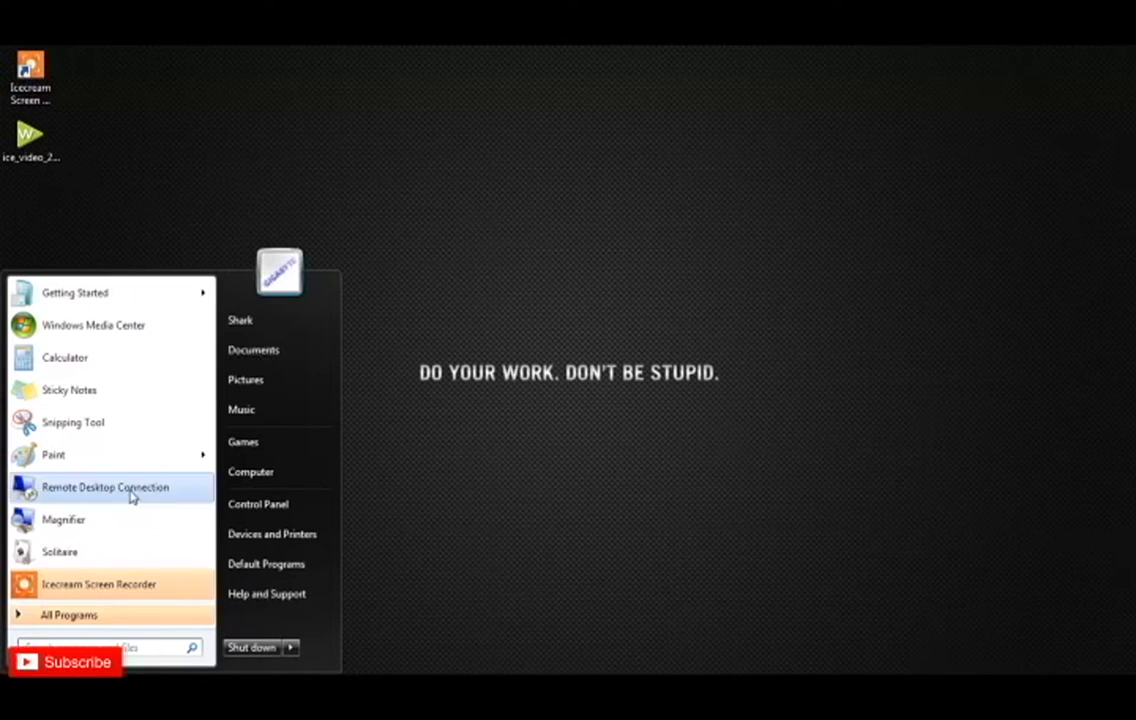
click(58, 618)
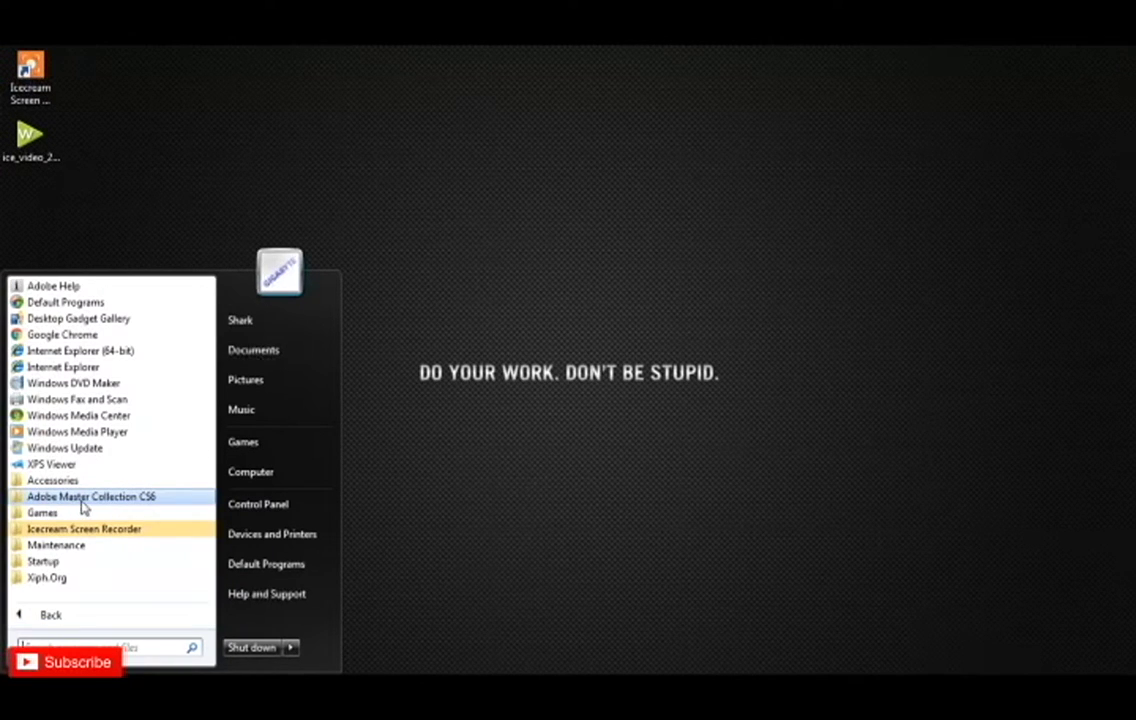
click(151, 501)
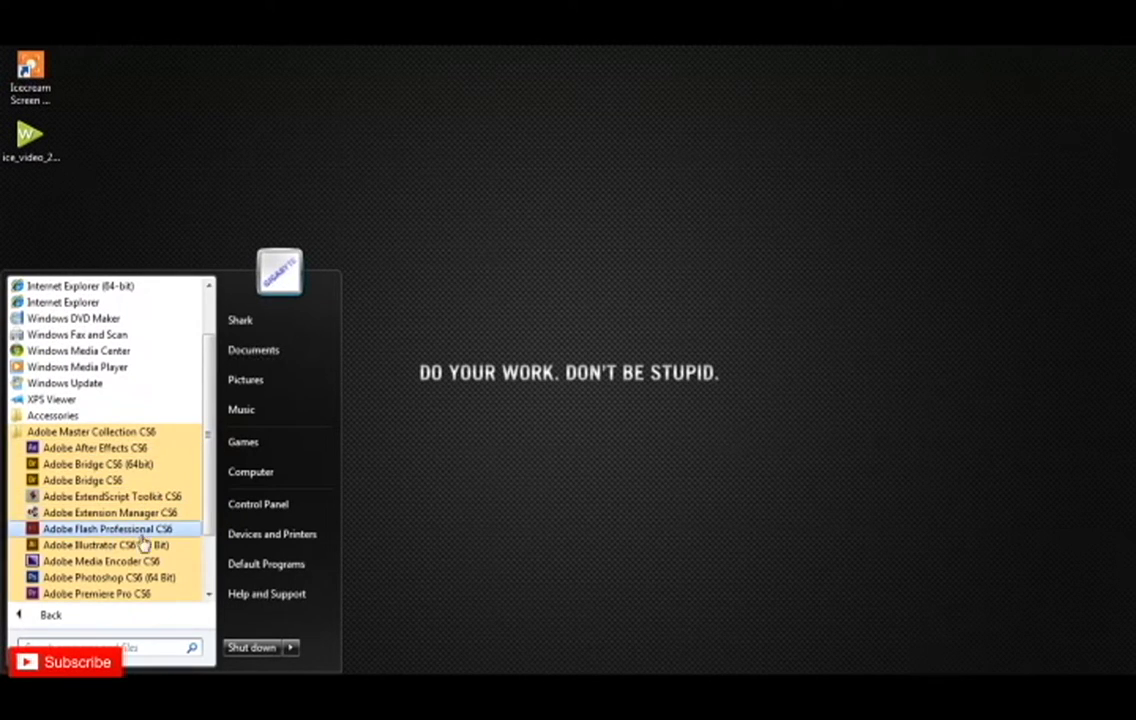
drag(206, 520, 213, 566)
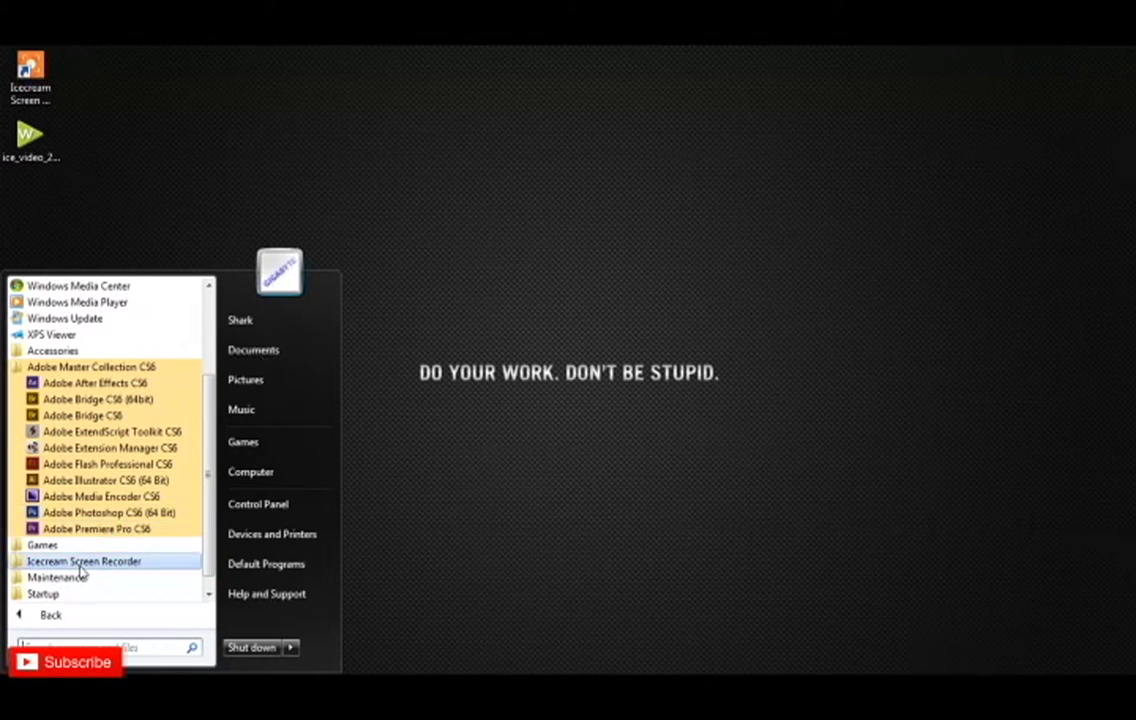
click(97, 515)
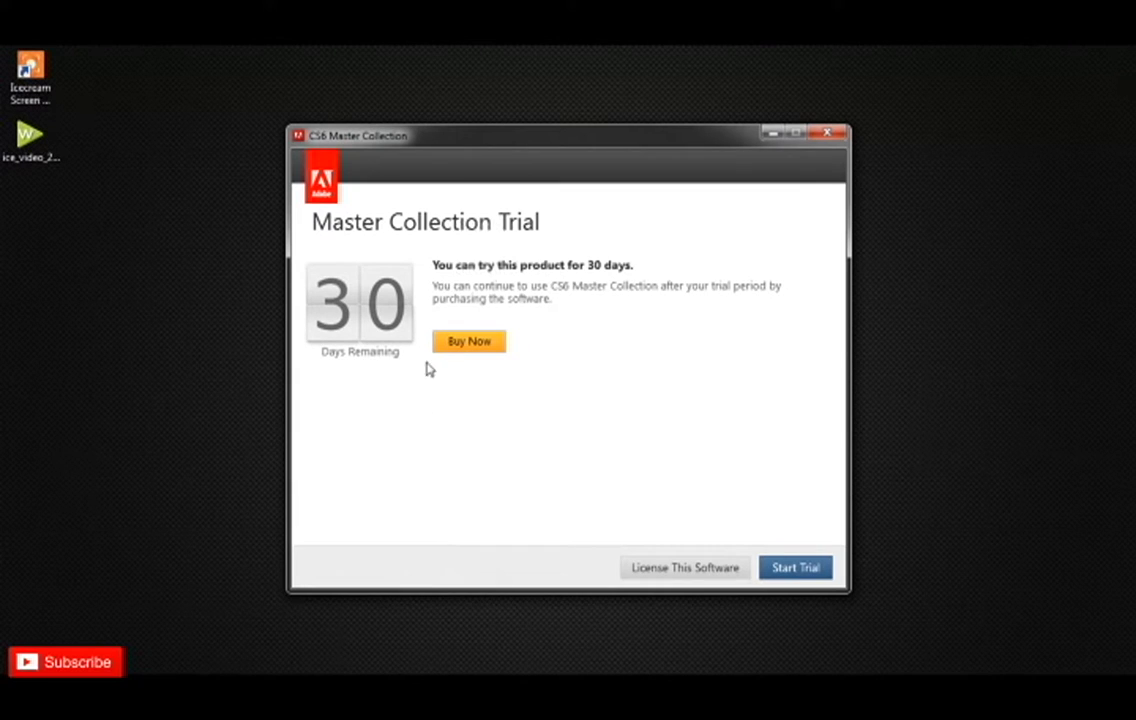
Start the Master Collection trial and create a new Photoshop document with the Default Photoshop Size preset.
click(796, 568)
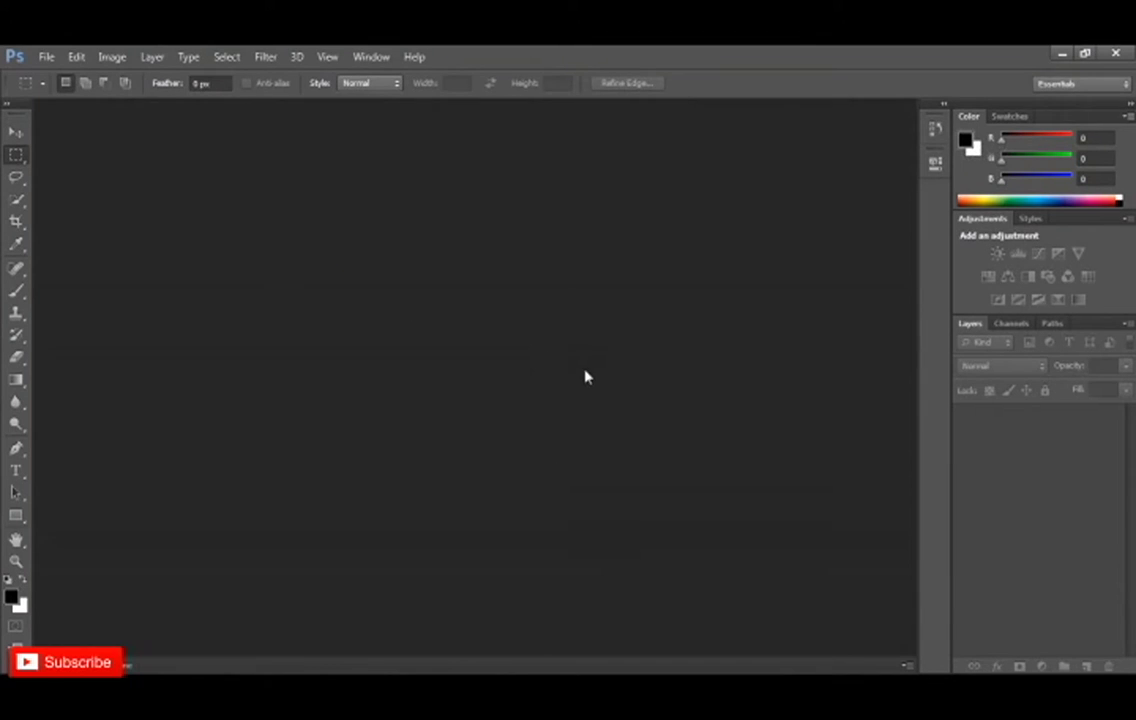
click(44, 56)
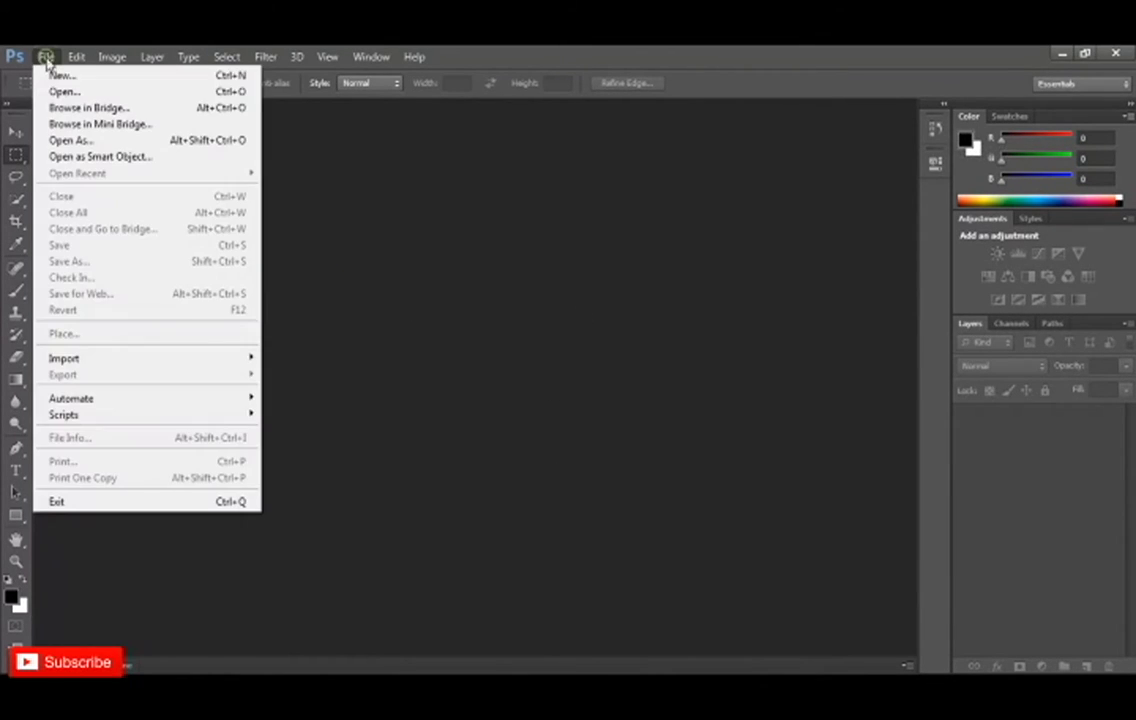
click(47, 83)
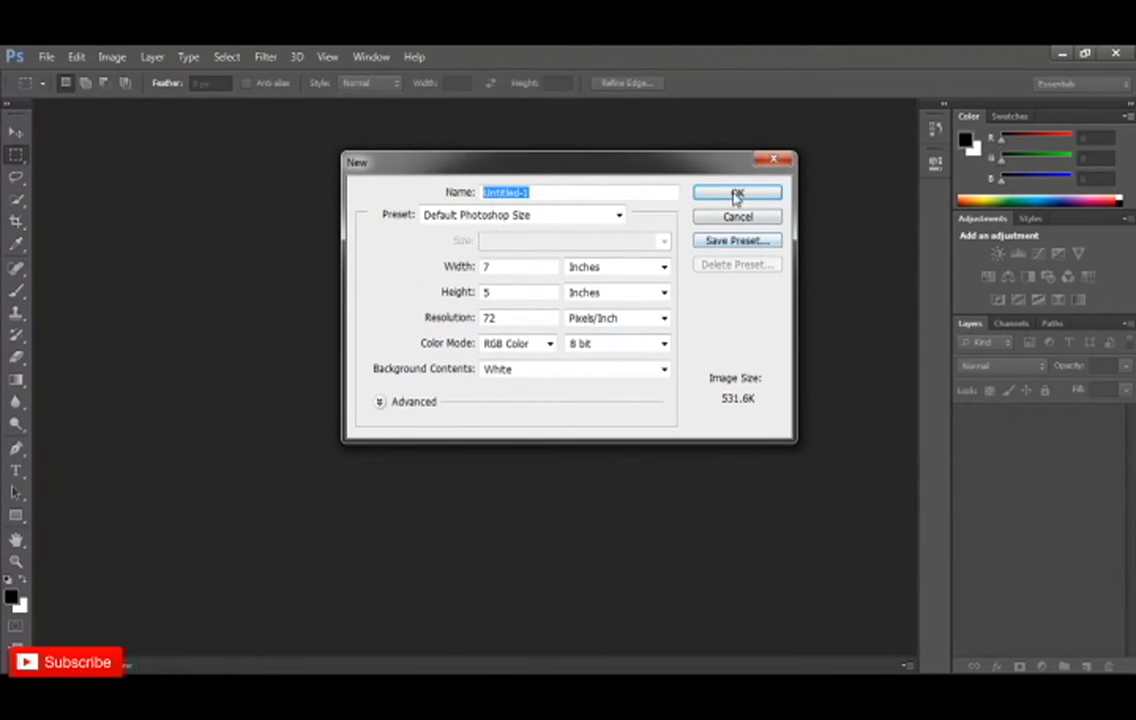
click(734, 193)
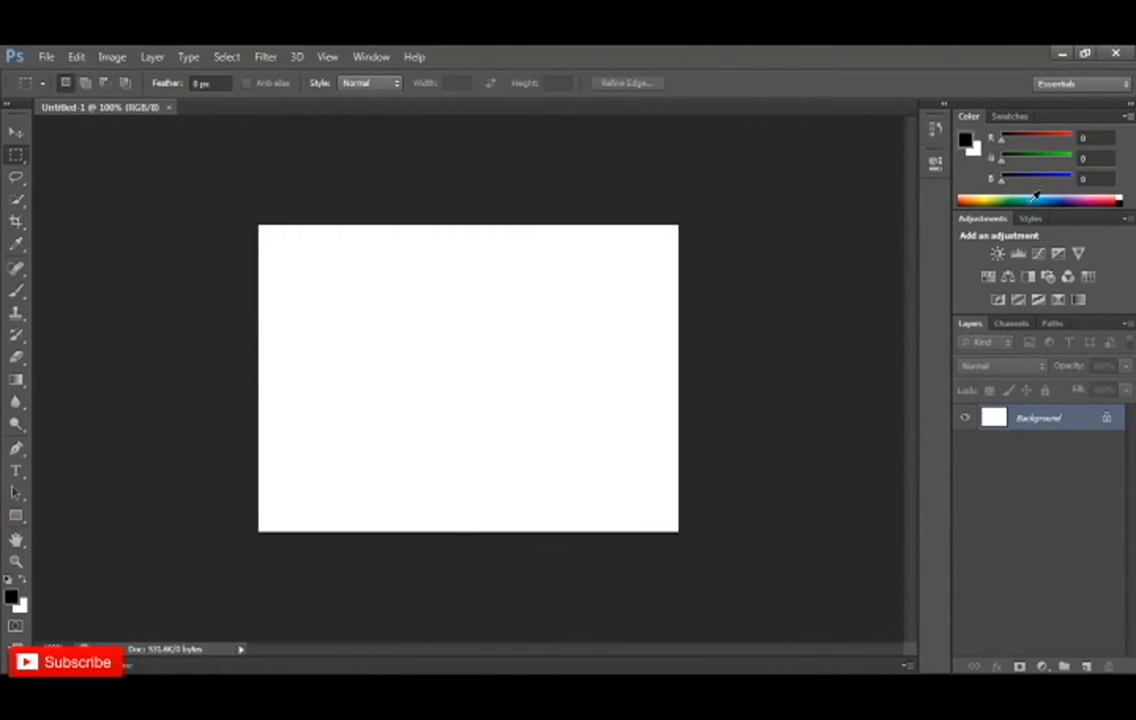
Close Photoshop and launch Adobe After Effects CS6 from the Adobe Master Collection CS6 program group.
click(1116, 58)
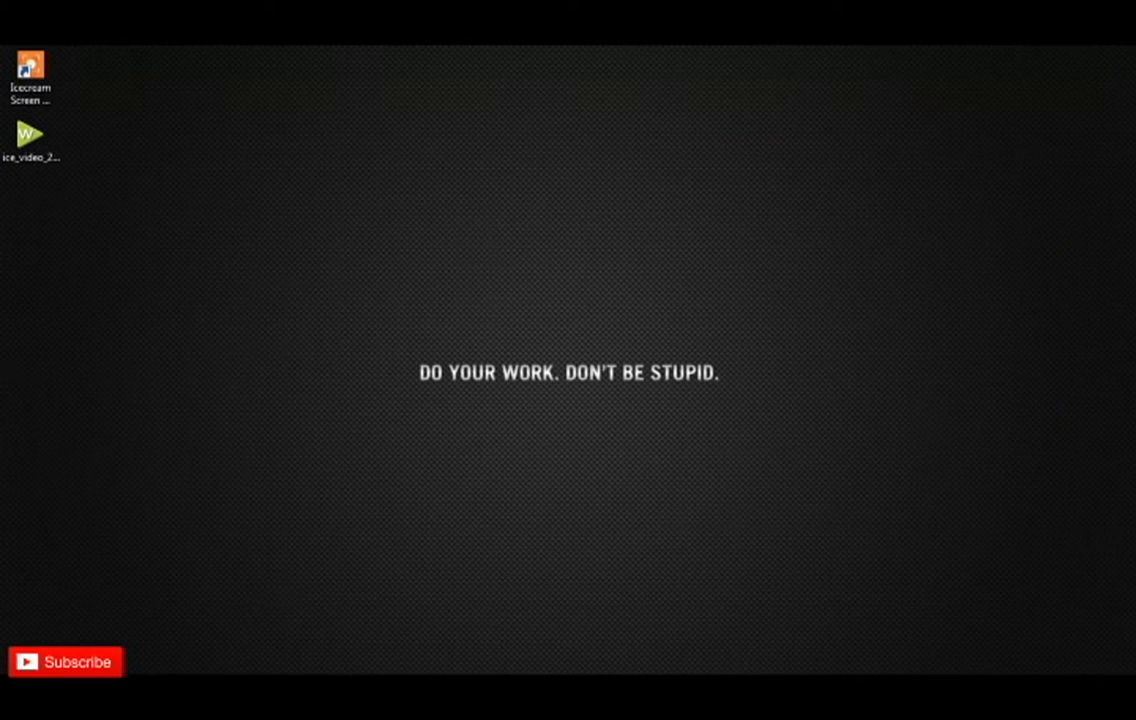
key(super)
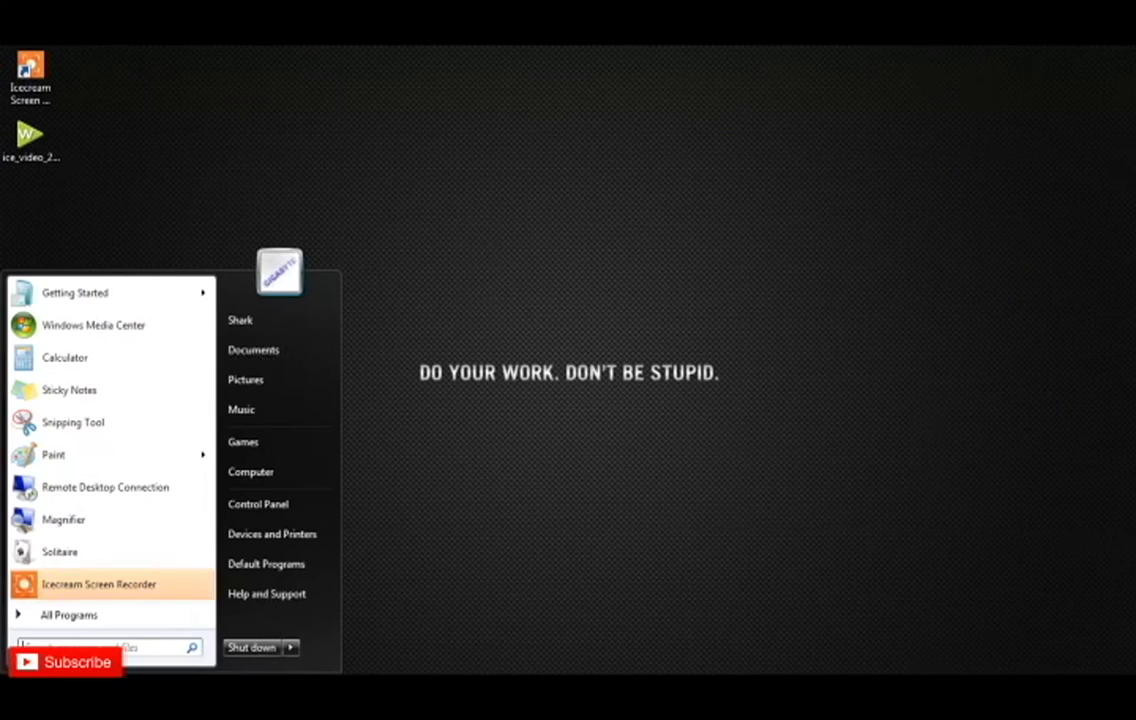
click(68, 620)
click(70, 494)
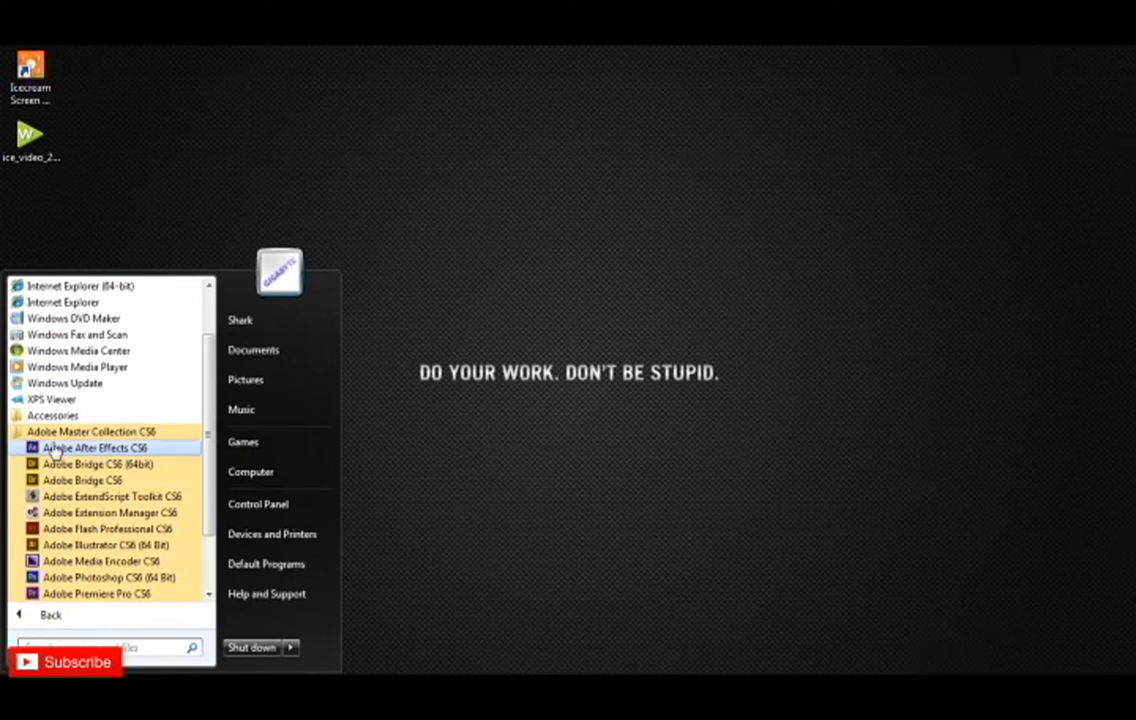
click(55, 450)
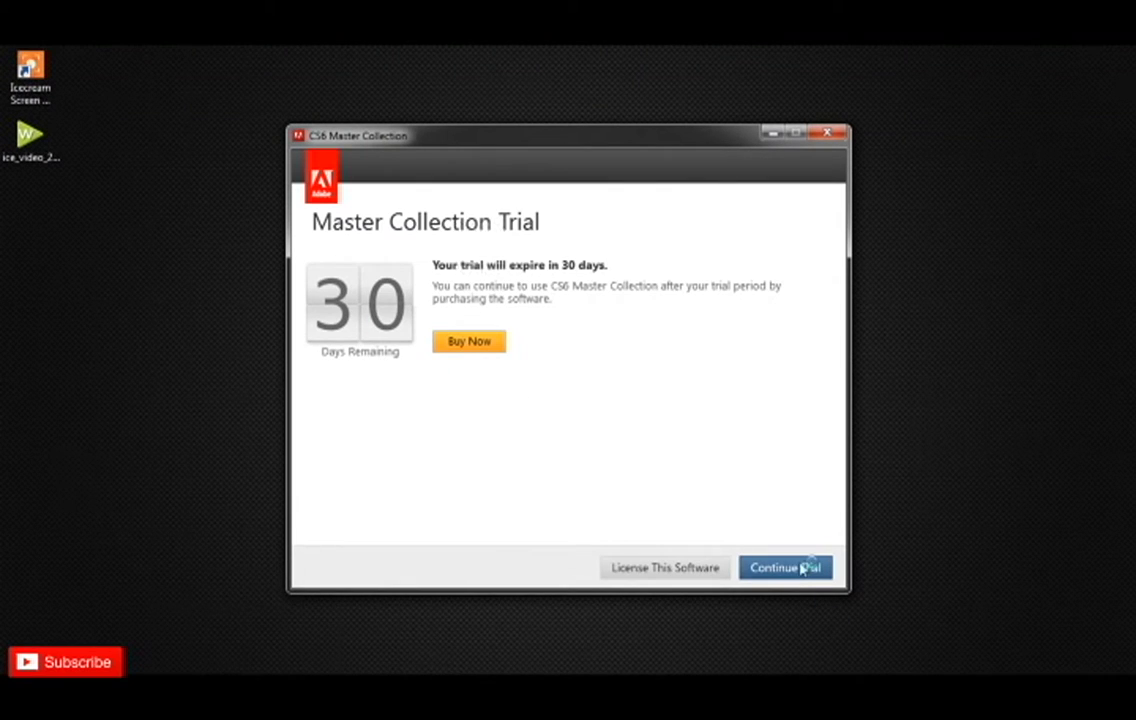
Continue the trial and set the QuickTime warning to Never Again while After Effects loads.
click(801, 568)
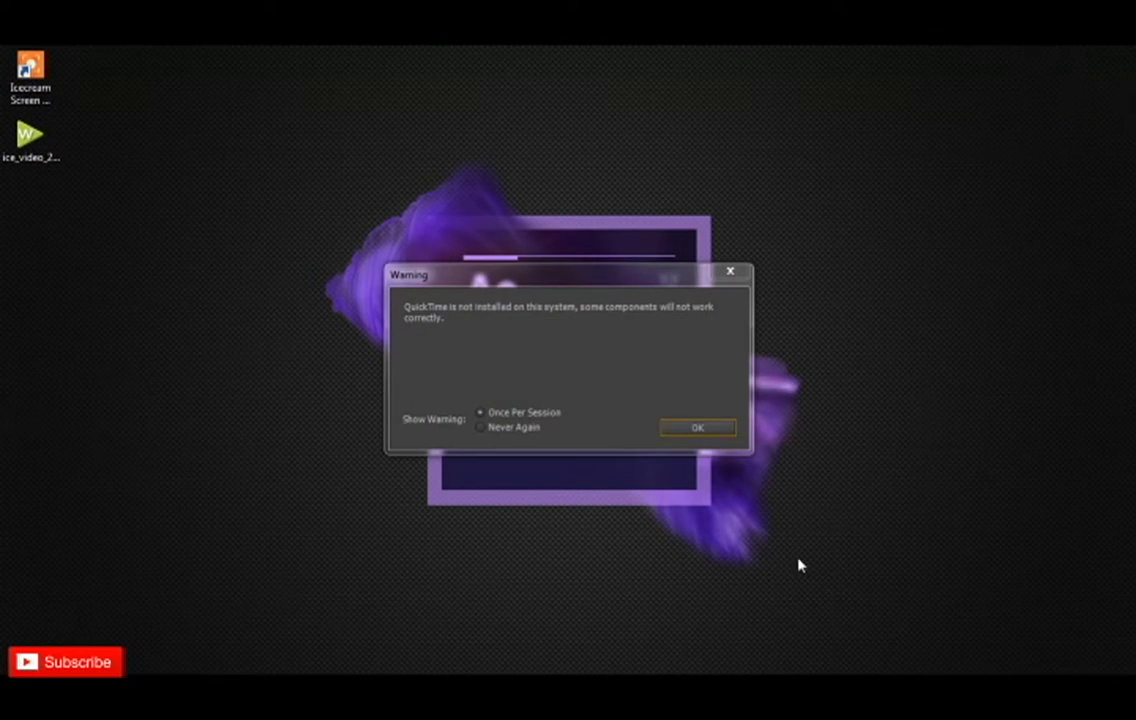
click(489, 426)
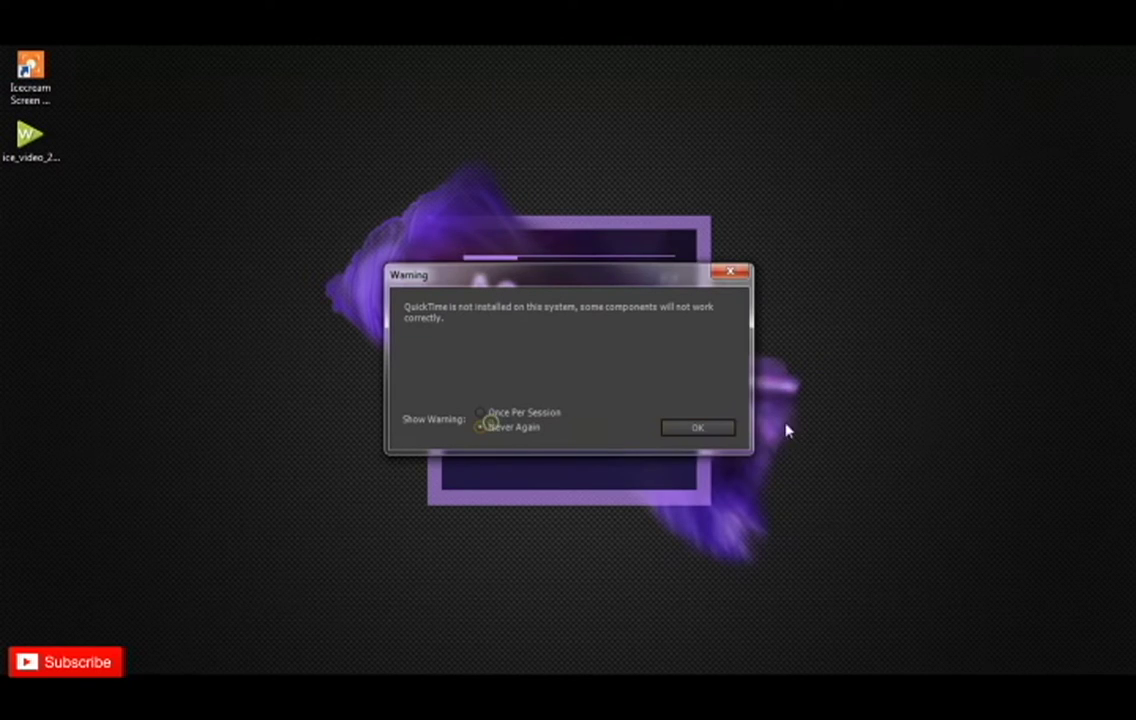
click(697, 428)
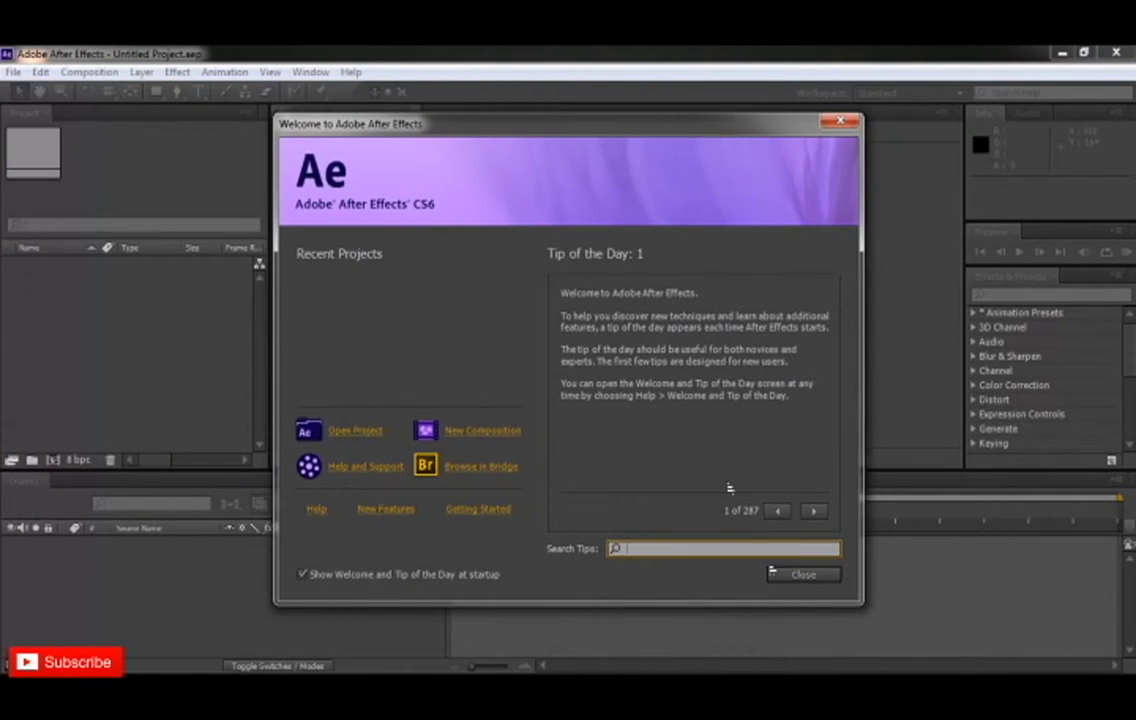
Dismiss the After Effects welcome screen and exit the program.
click(789, 575)
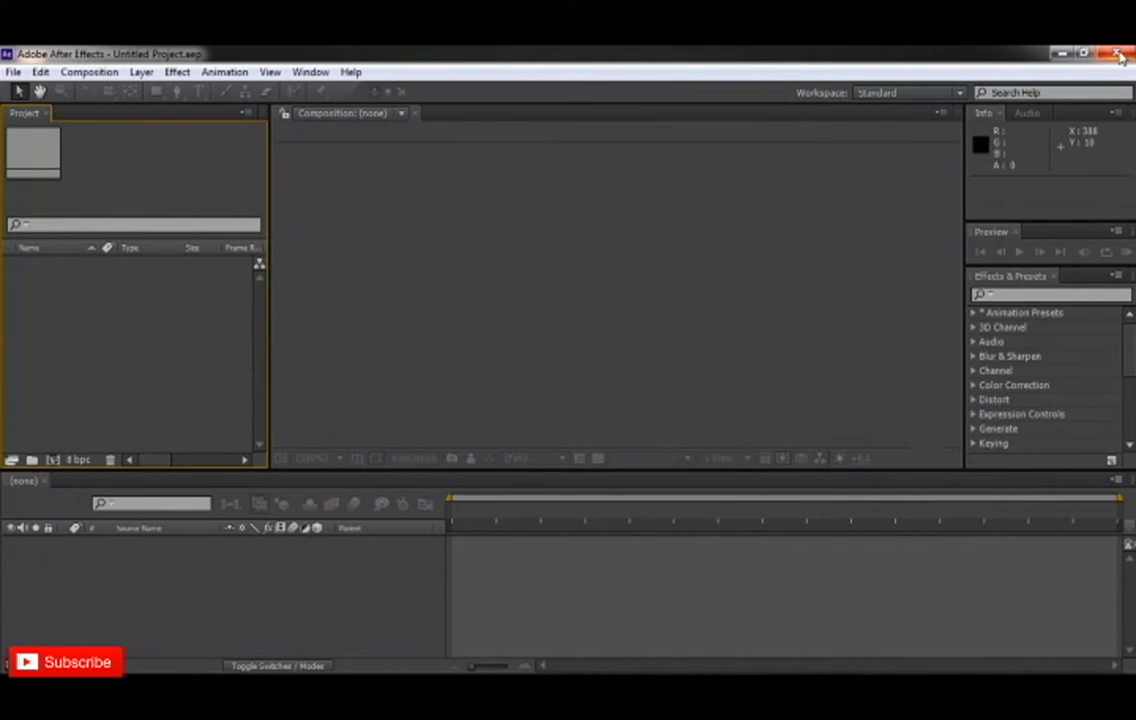
click(1117, 56)
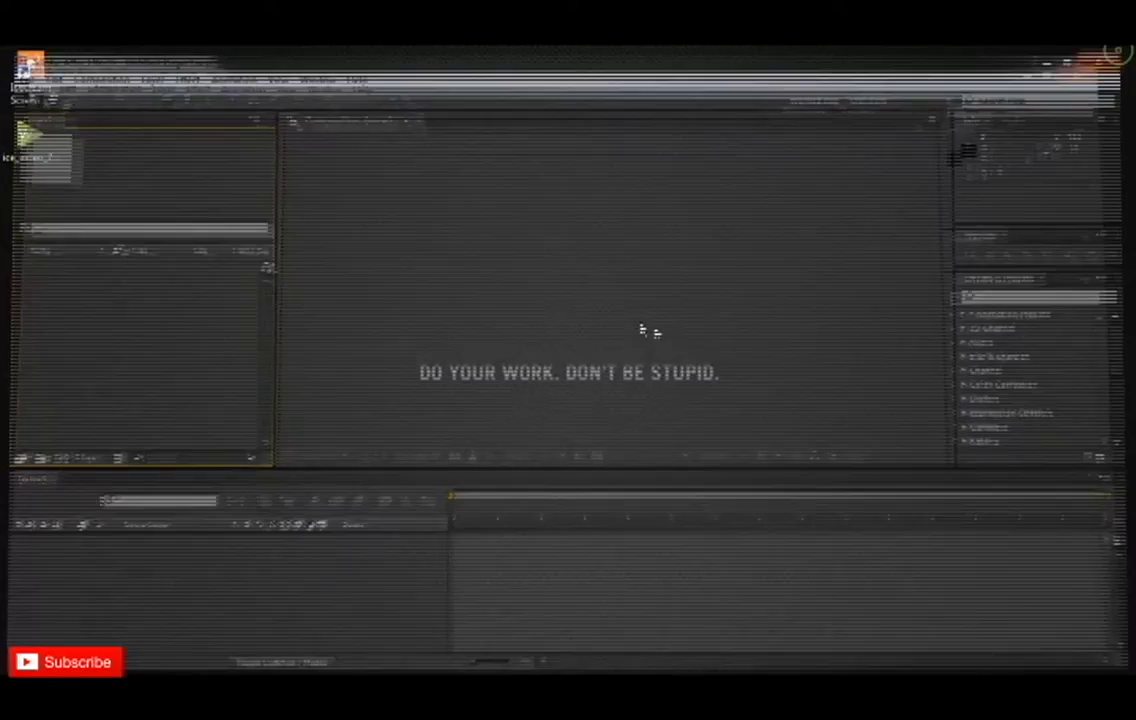
right_click(427, 220)
click(471, 268)
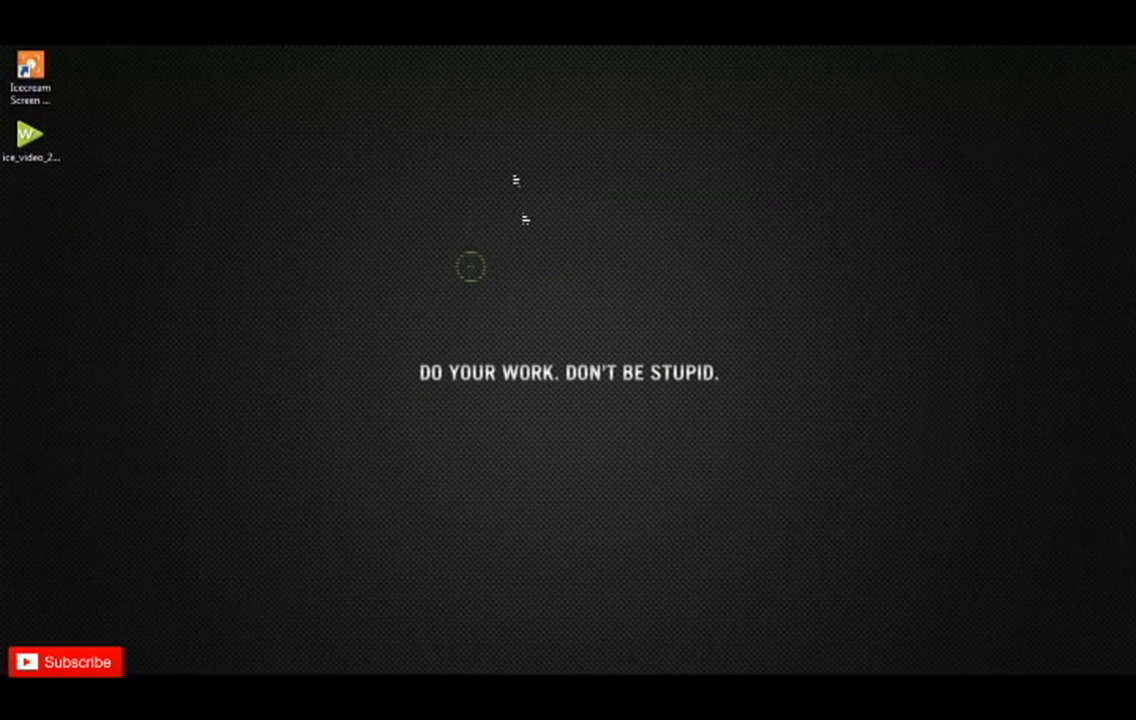
right_click(512, 173)
click(546, 224)
Restore the minimized Adobe CS6 folder window and open the amtlib.dll folder inside Adobe CS6 Master Collection.
mouse_move(108, 698)
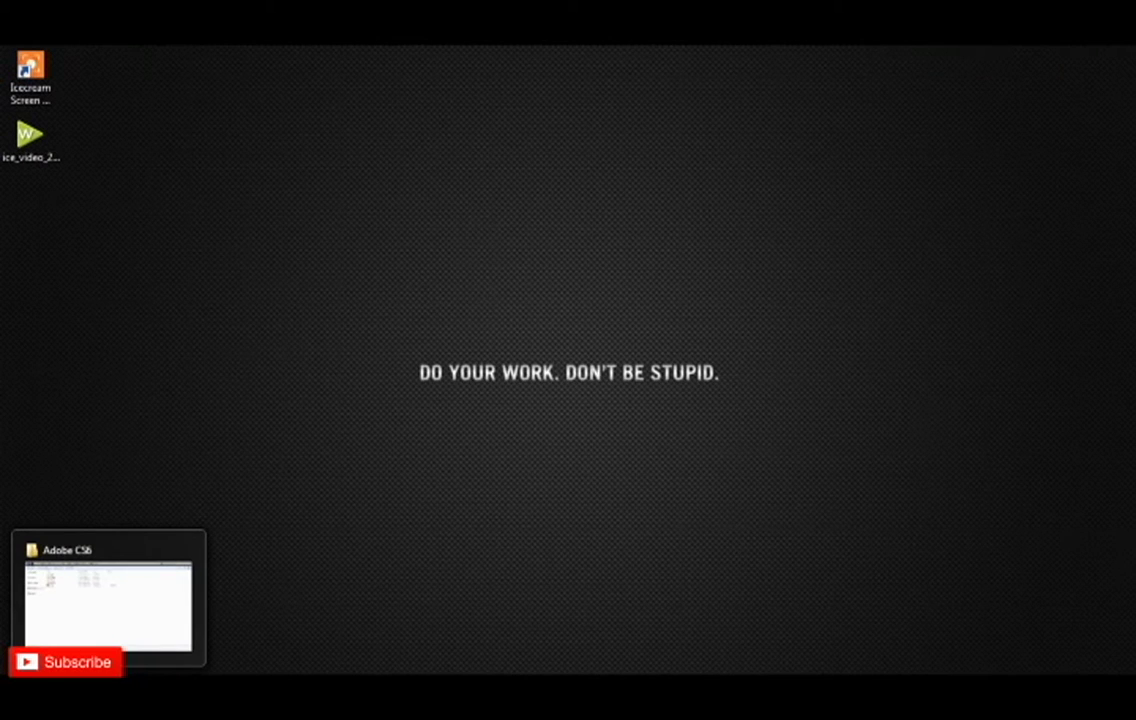
click(108, 698)
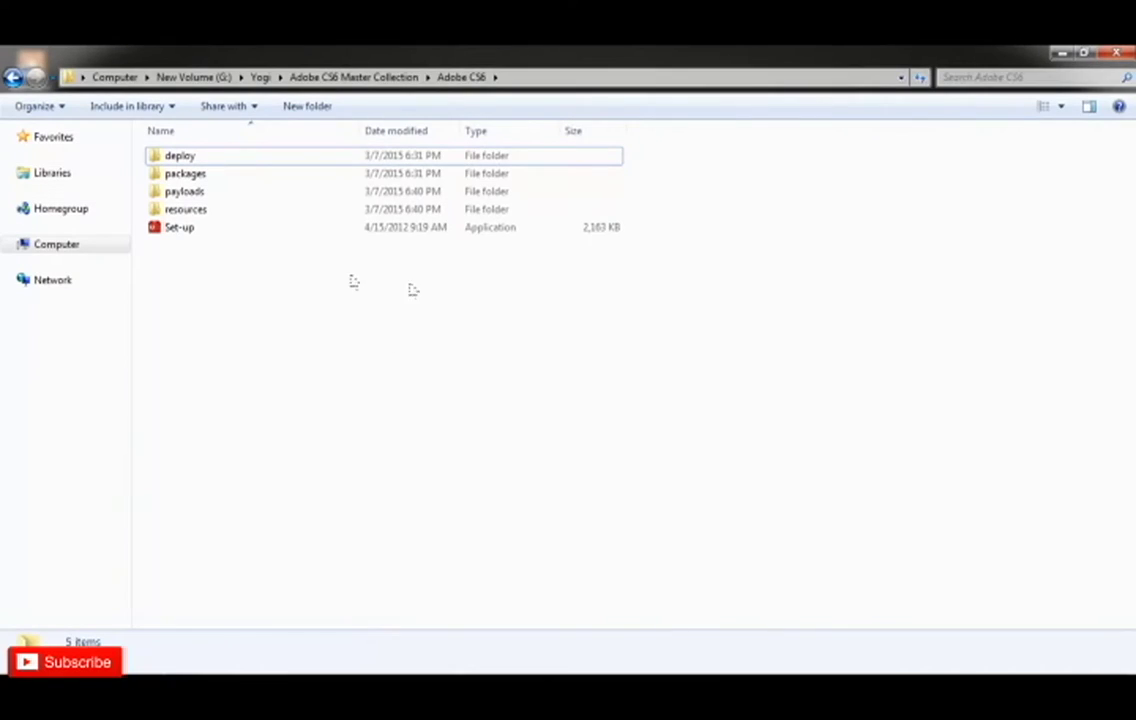
click(12, 78)
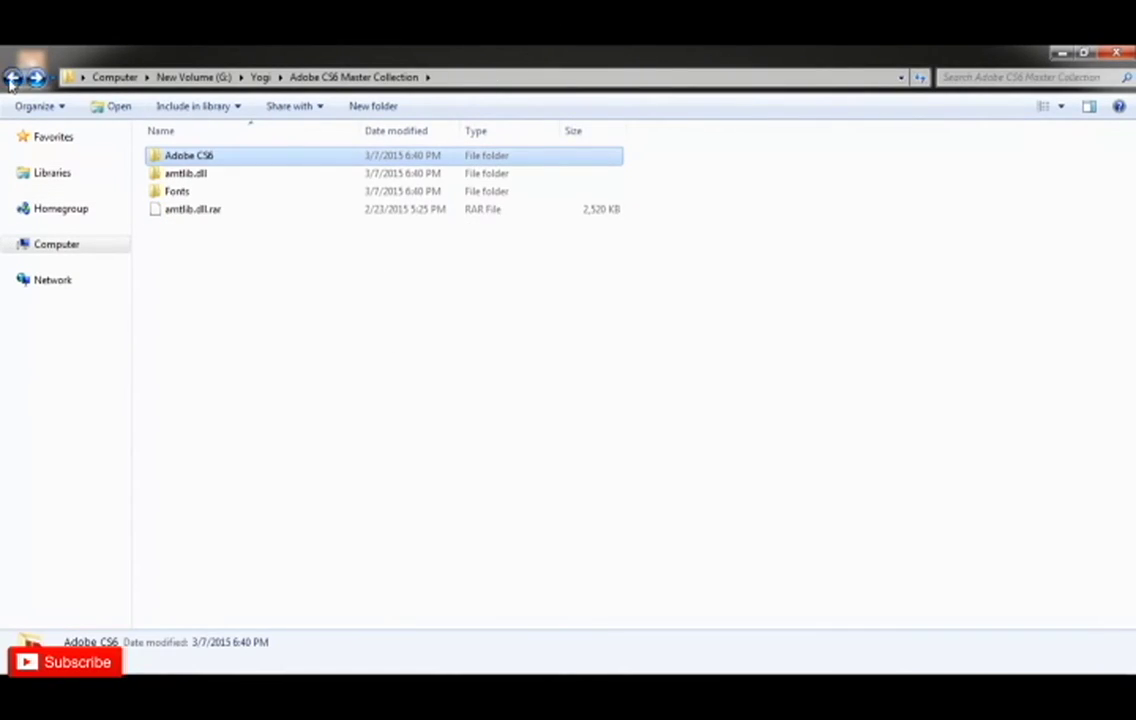
click(12, 78)
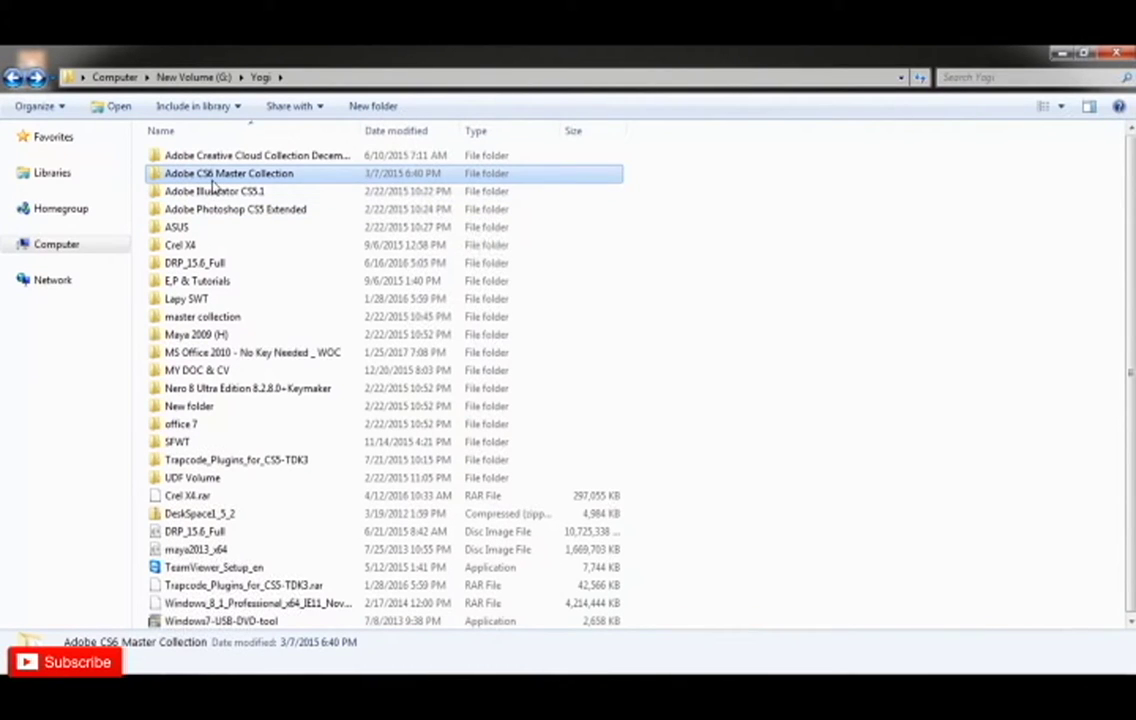
double_click(228, 173)
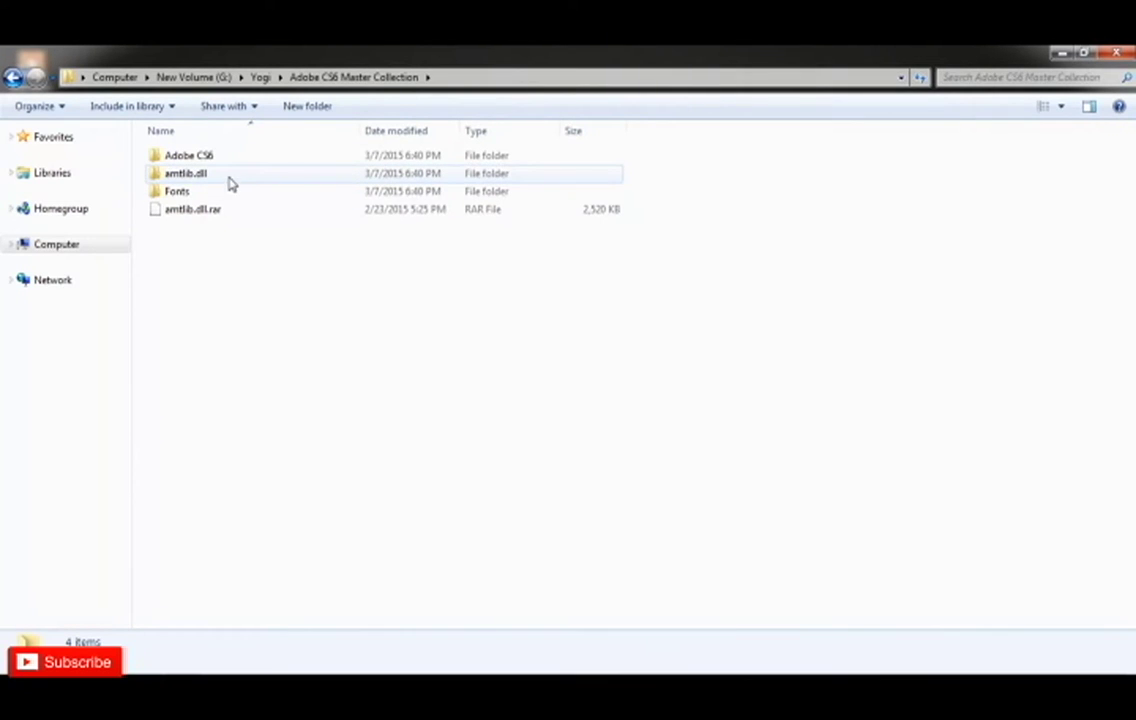
double_click(189, 176)
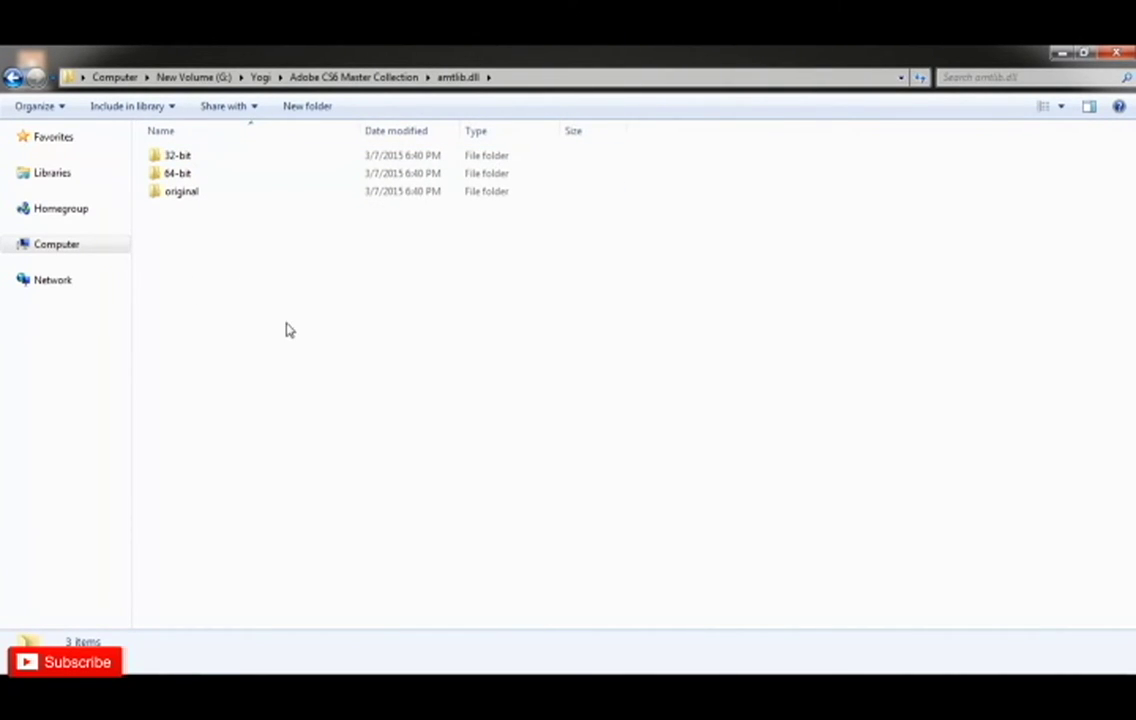
Check the contents of the 64-bit and 32-bit subfolders, finishing with the 64-bit folder open.
double_click(200, 175)
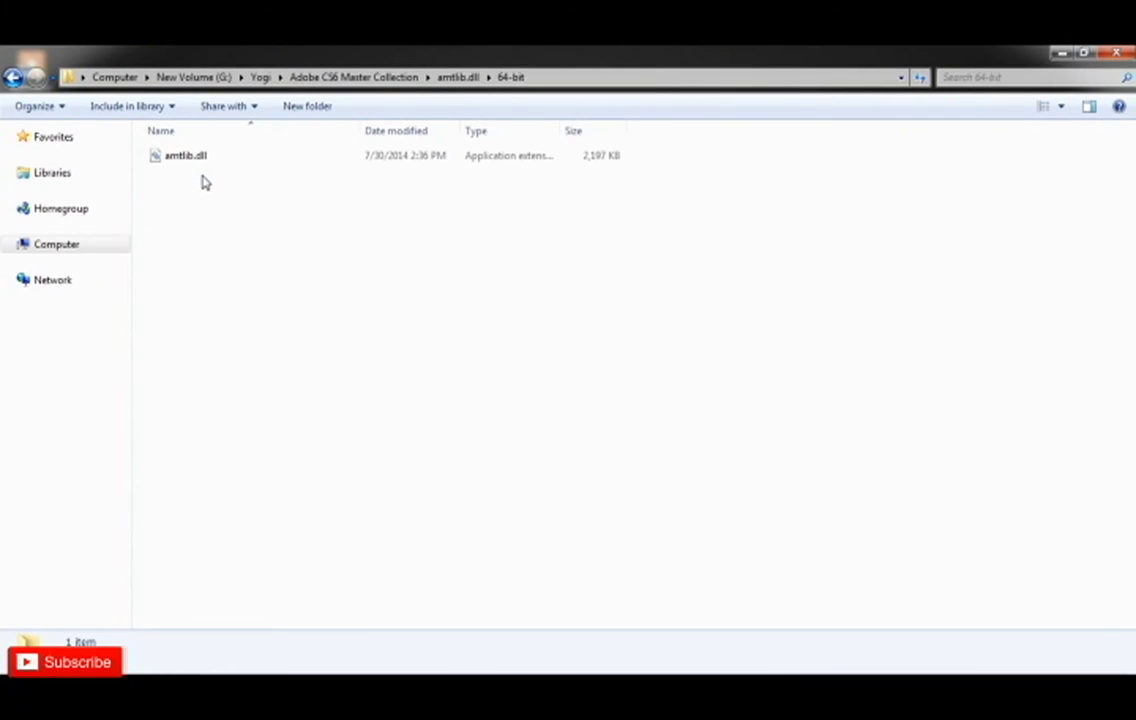
click(13, 77)
double_click(203, 157)
click(10, 78)
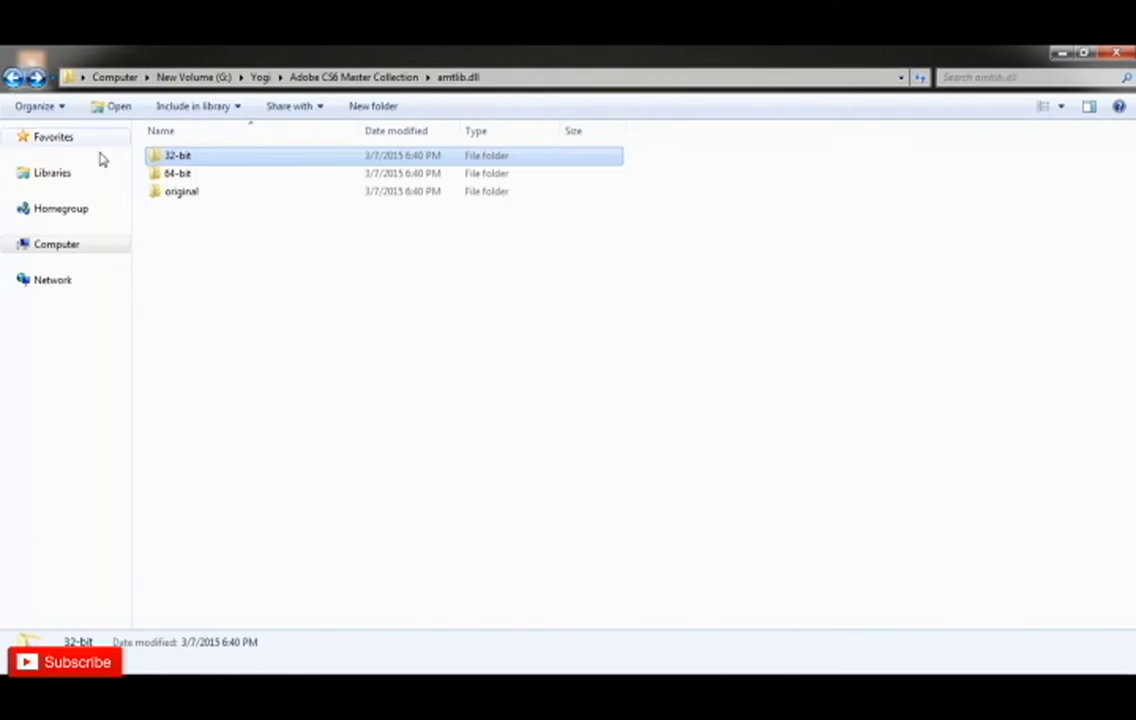
click(324, 293)
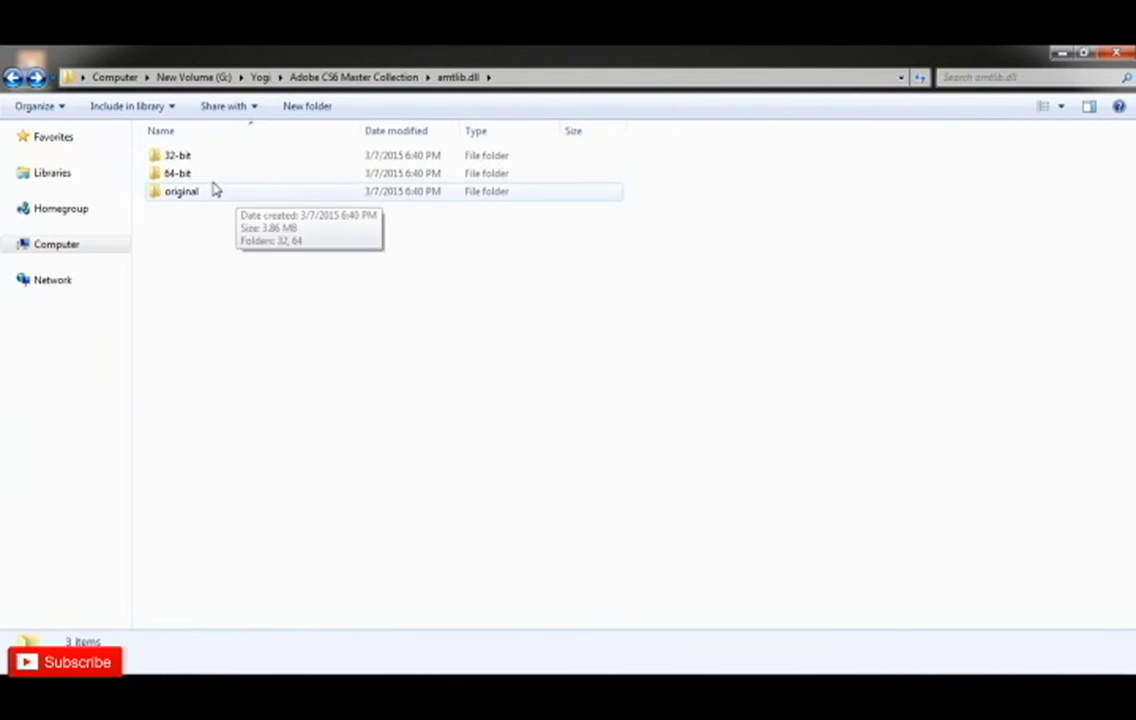
double_click(173, 176)
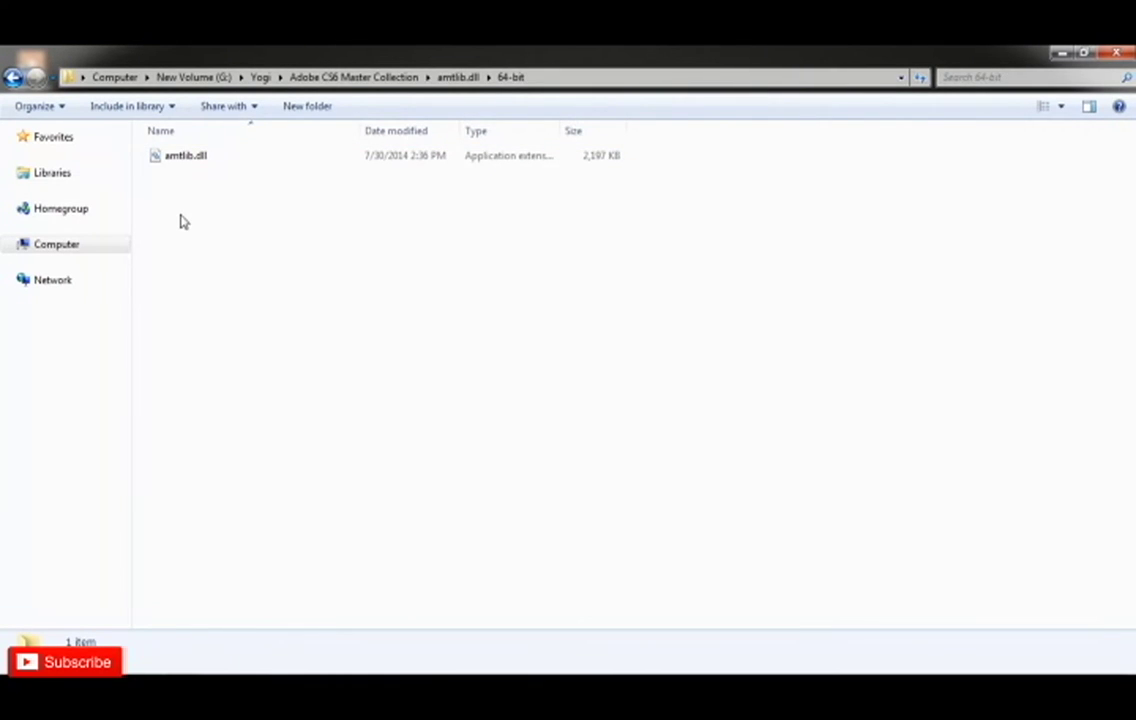
Take the 64-bit folder window out of full screen and resize it to cover about half of the desktop.
drag(48, 62, 485, 186)
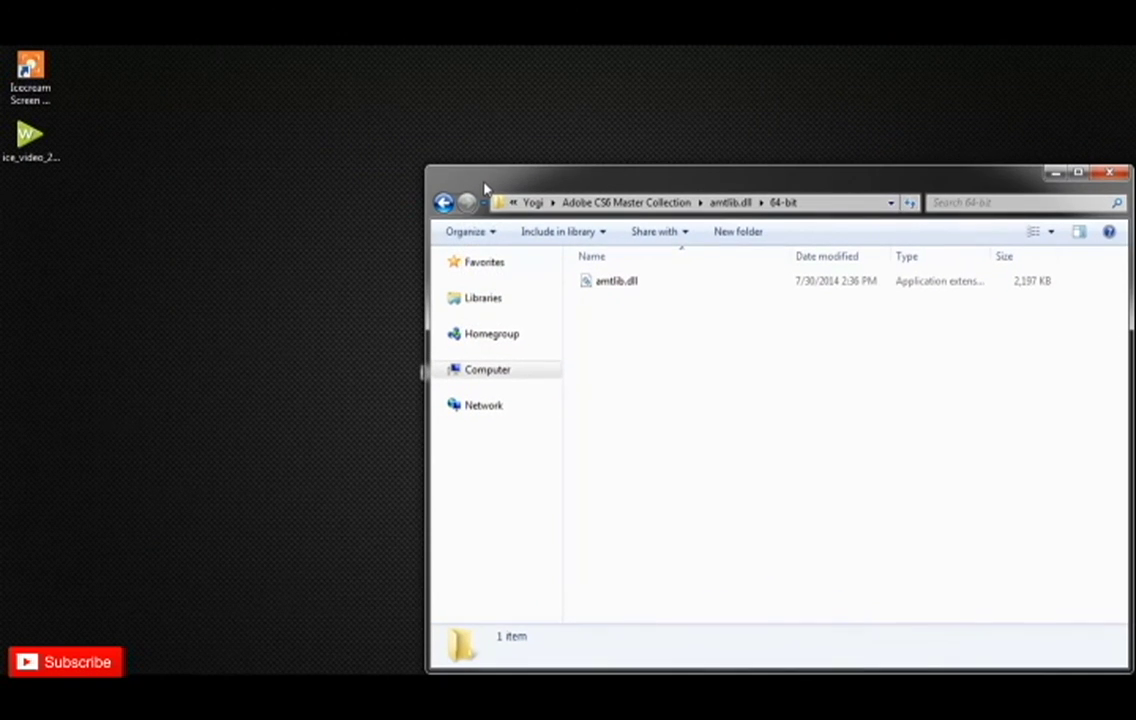
drag(437, 318, 542, 305)
drag(876, 170, 871, 50)
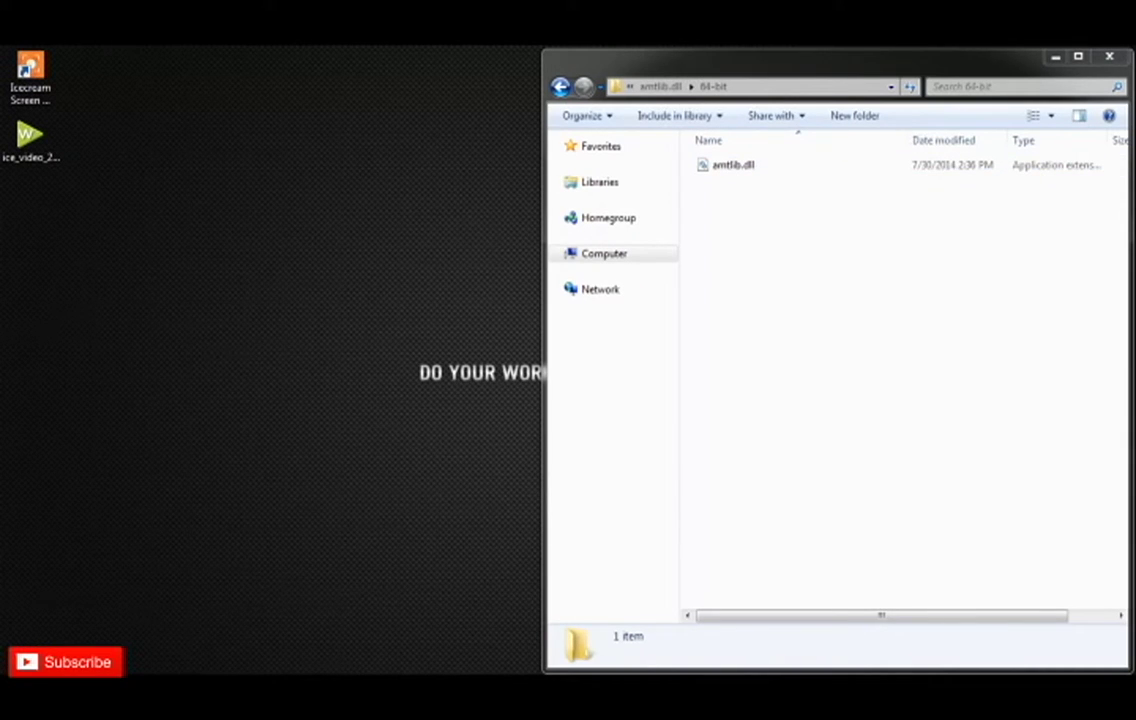
Open Computer in a second Explorer window and size both windows to sit side by side without overlapping.
key(super)
right_click(267, 474)
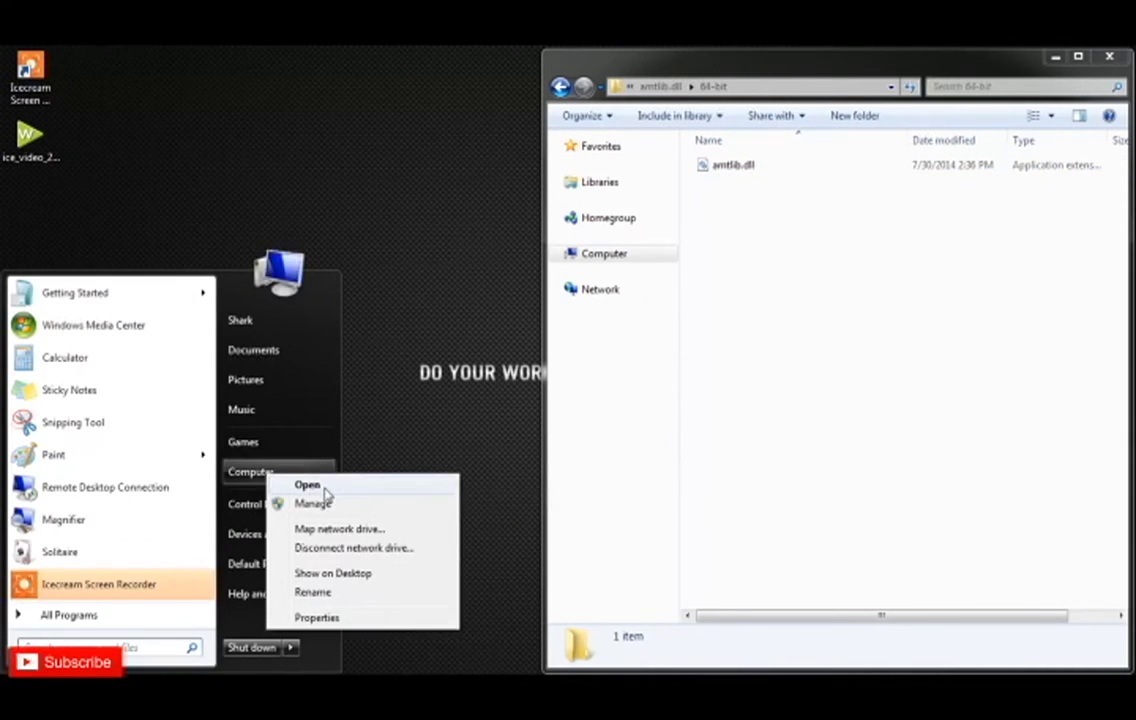
click(310, 486)
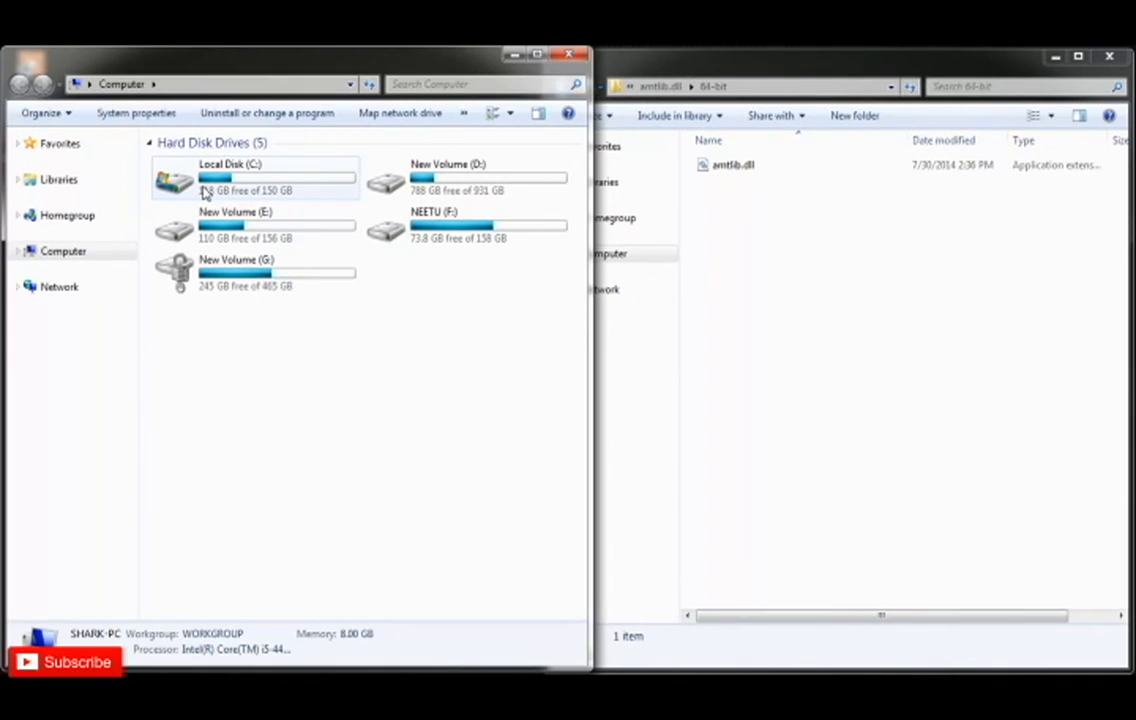
drag(591, 150, 545, 150)
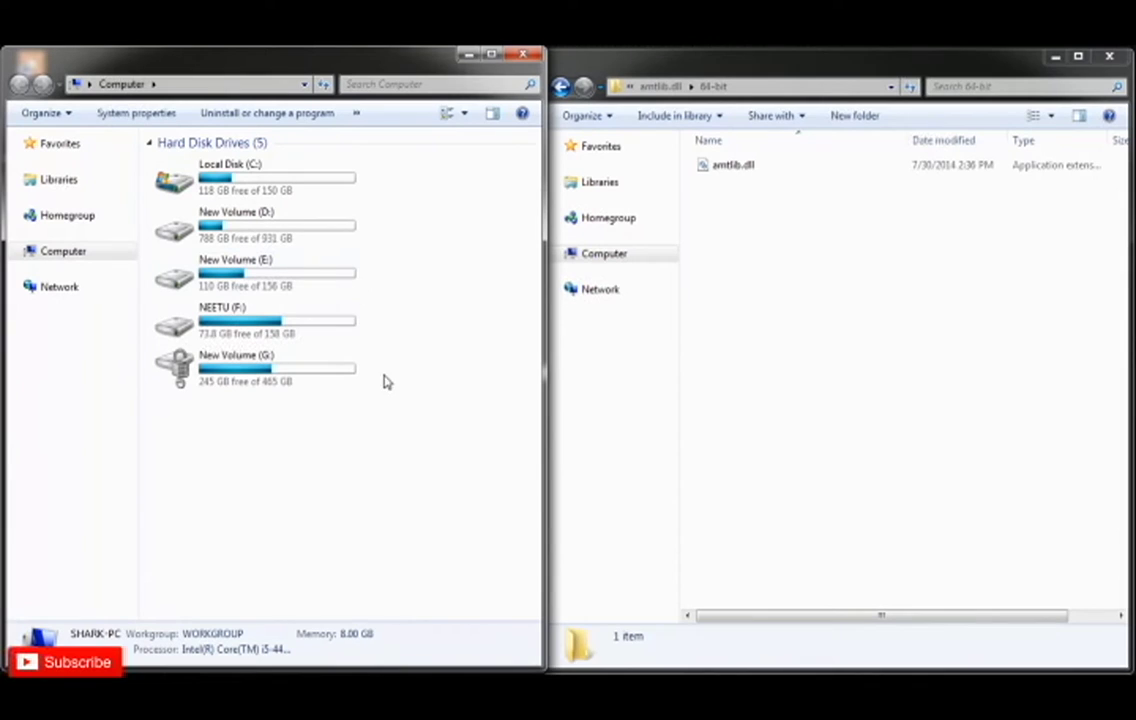
drag(548, 80, 550, 118)
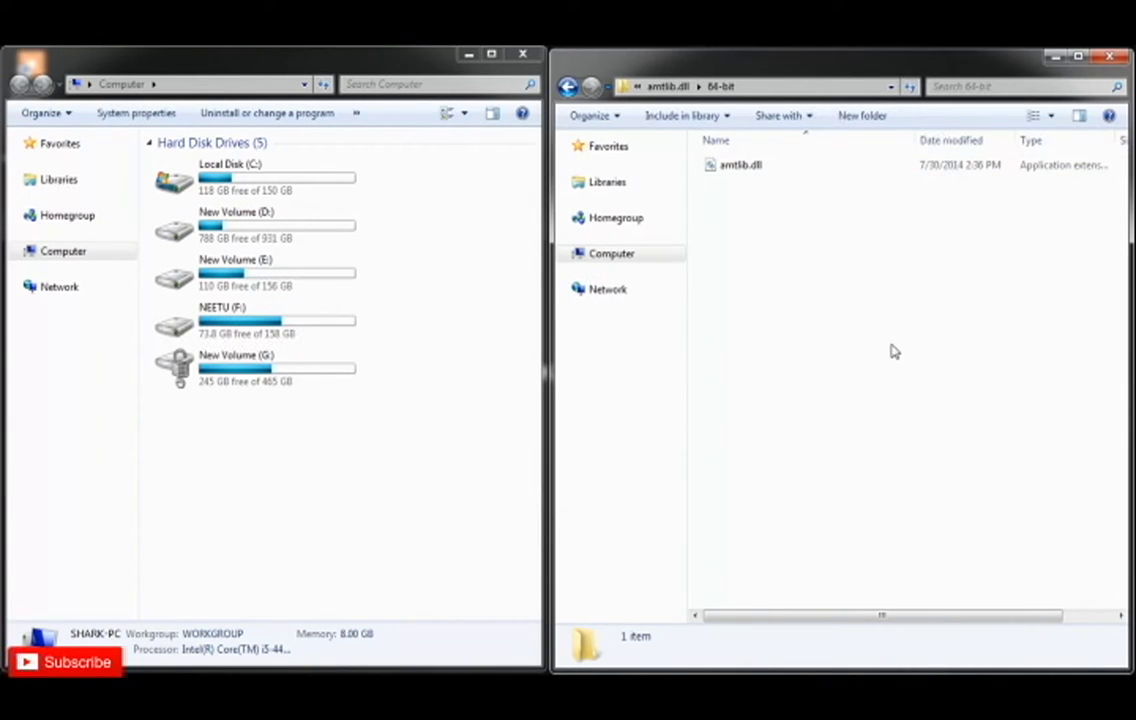
In the Computer window, browse on Local Disk (C:) to Program Files, Adobe, Adobe After Effects CS6, Support Files.
click(193, 179)
double_click(193, 179)
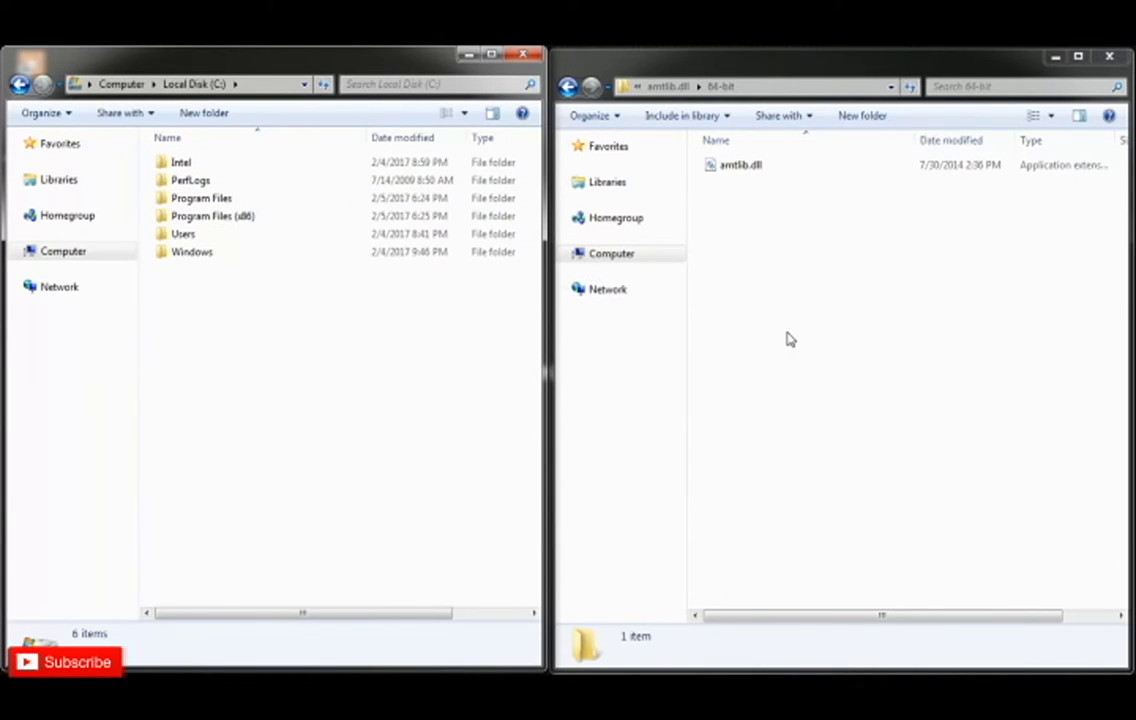
double_click(241, 221)
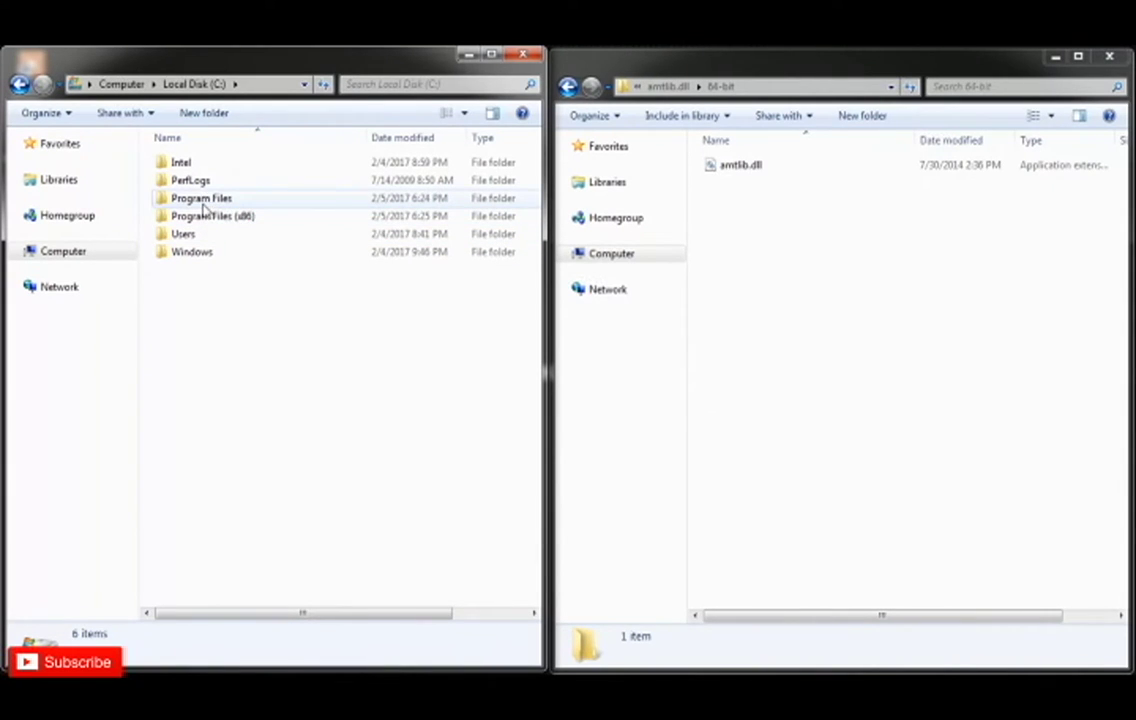
double_click(226, 204)
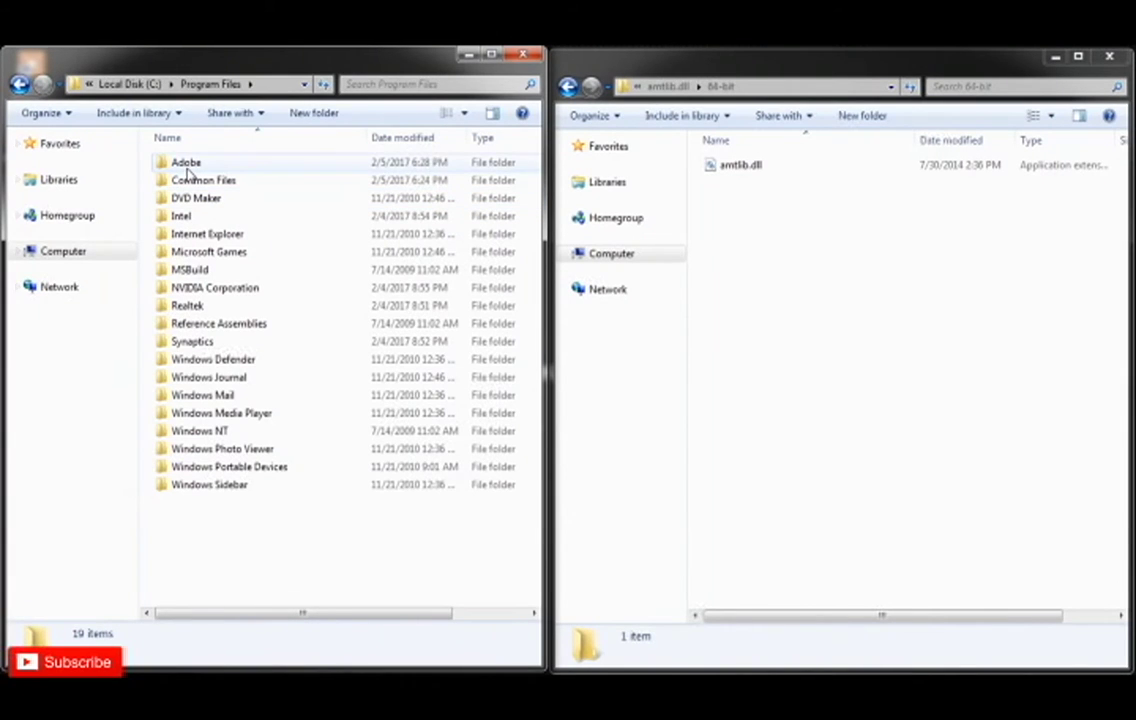
click(187, 168)
double_click(187, 168)
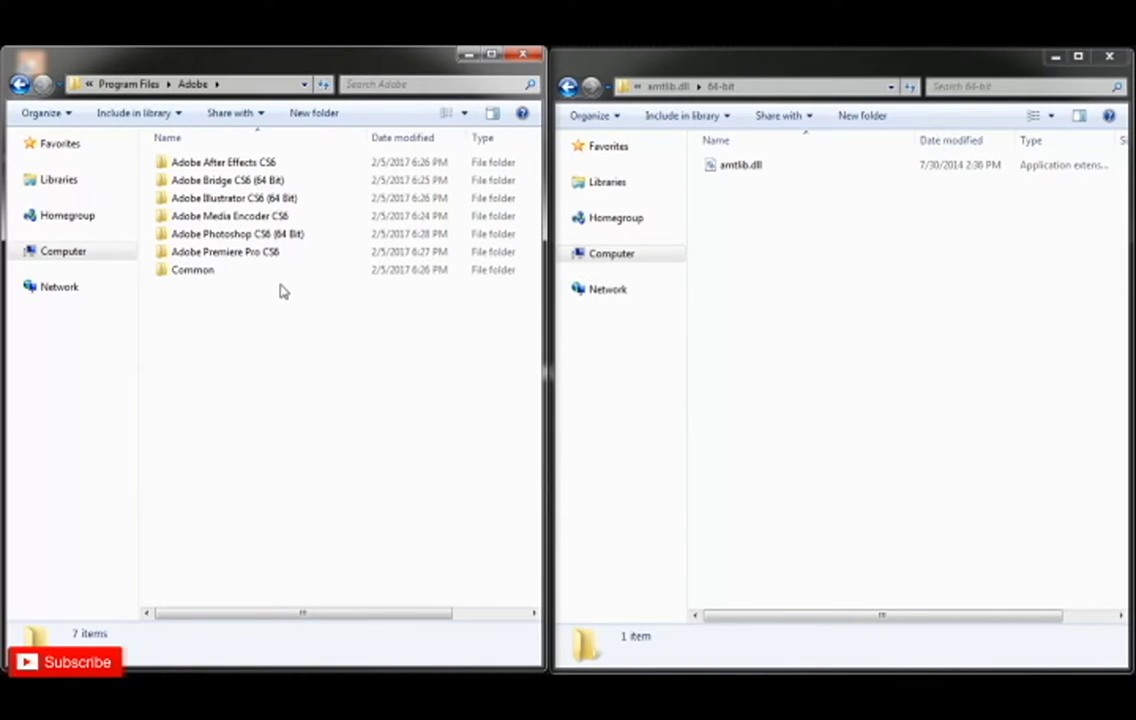
double_click(224, 163)
double_click(203, 163)
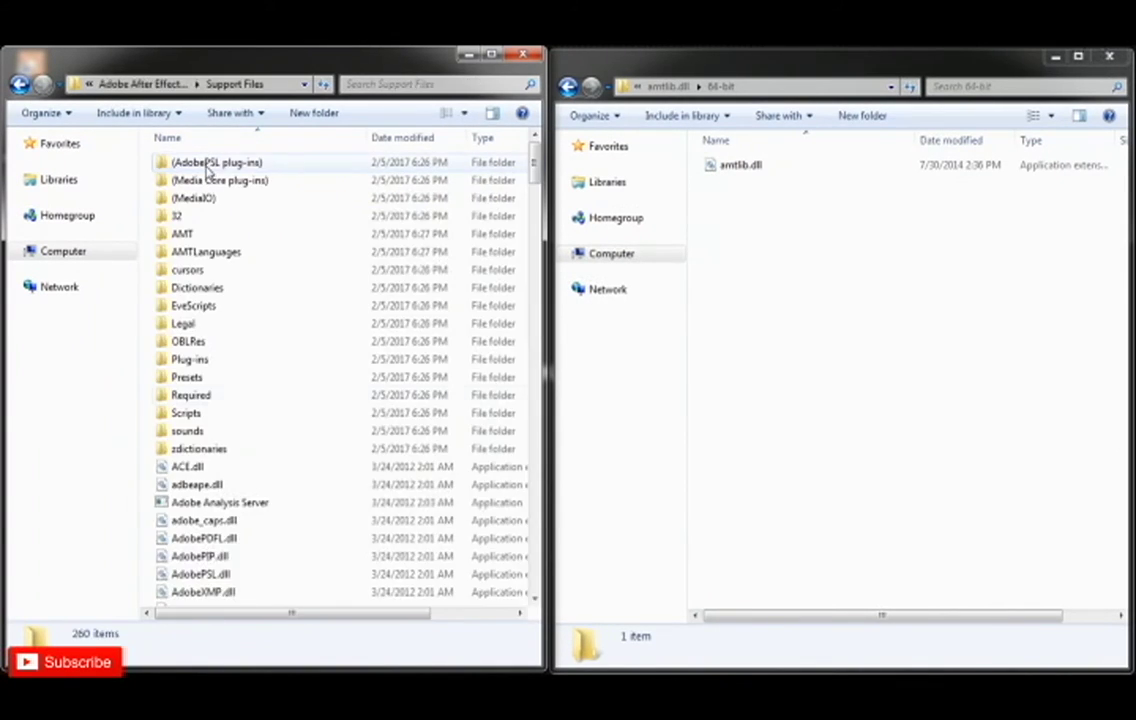
Copy amtlib.dll from the 64-bit folder into After Effects' Support Files, replacing the existing file and granting administrator permission.
scroll(393, 402, down, 8)
drag(742, 172, 325, 455)
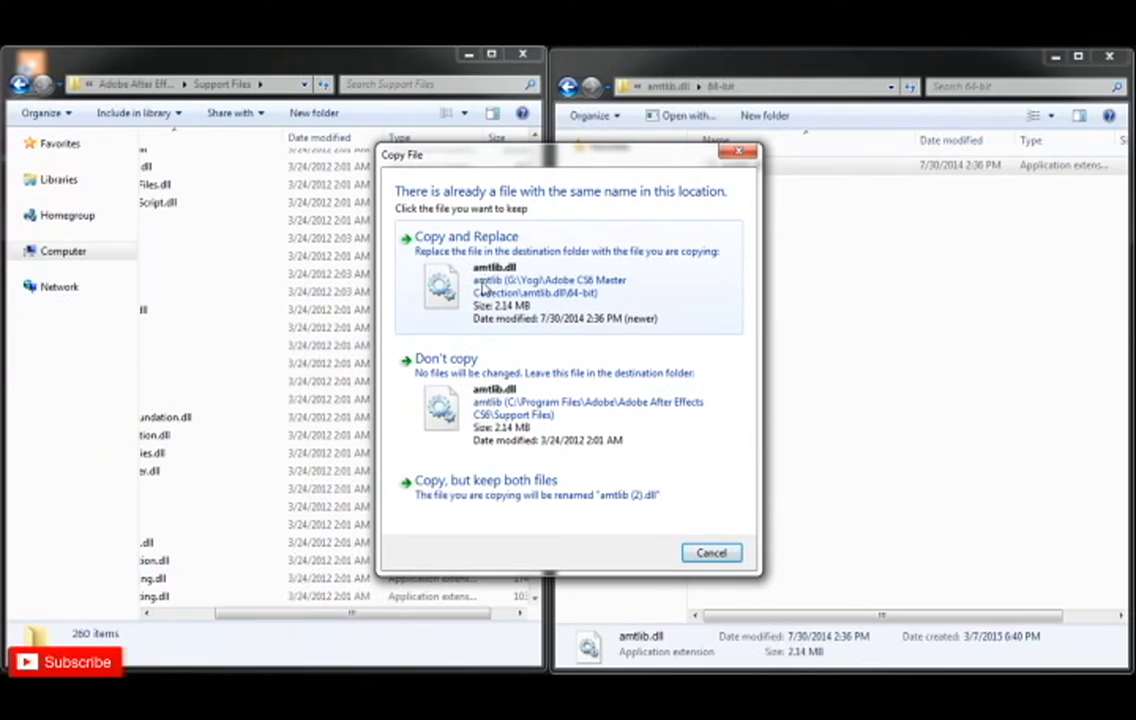
click(488, 279)
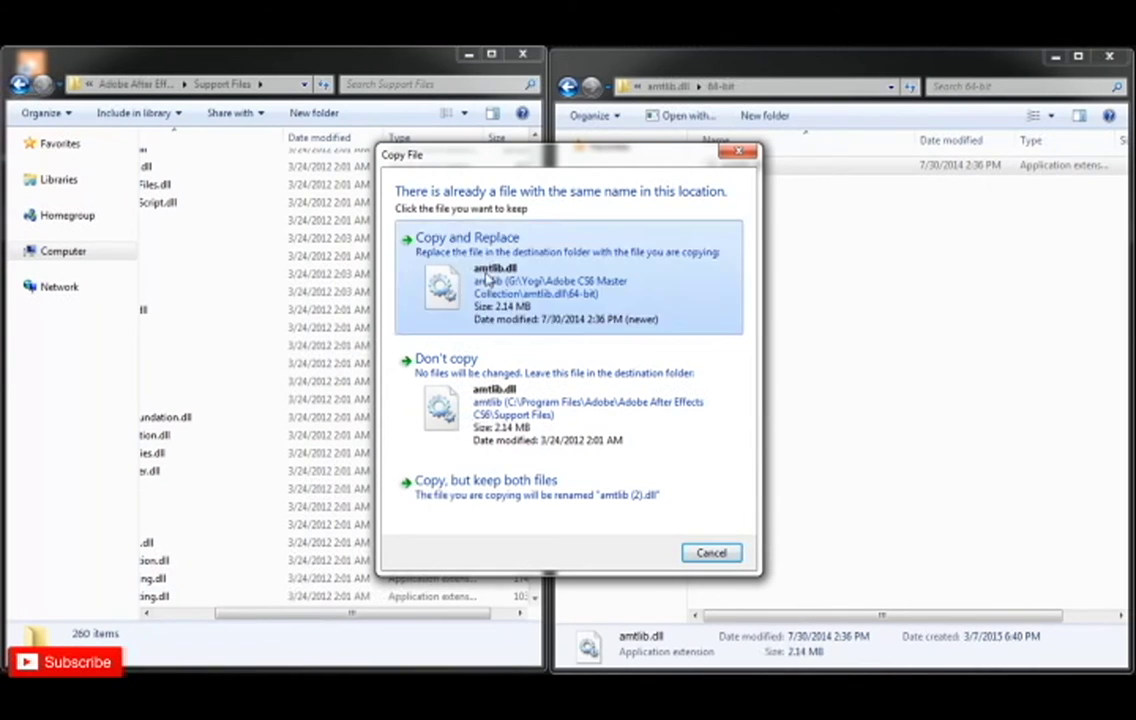
click(545, 436)
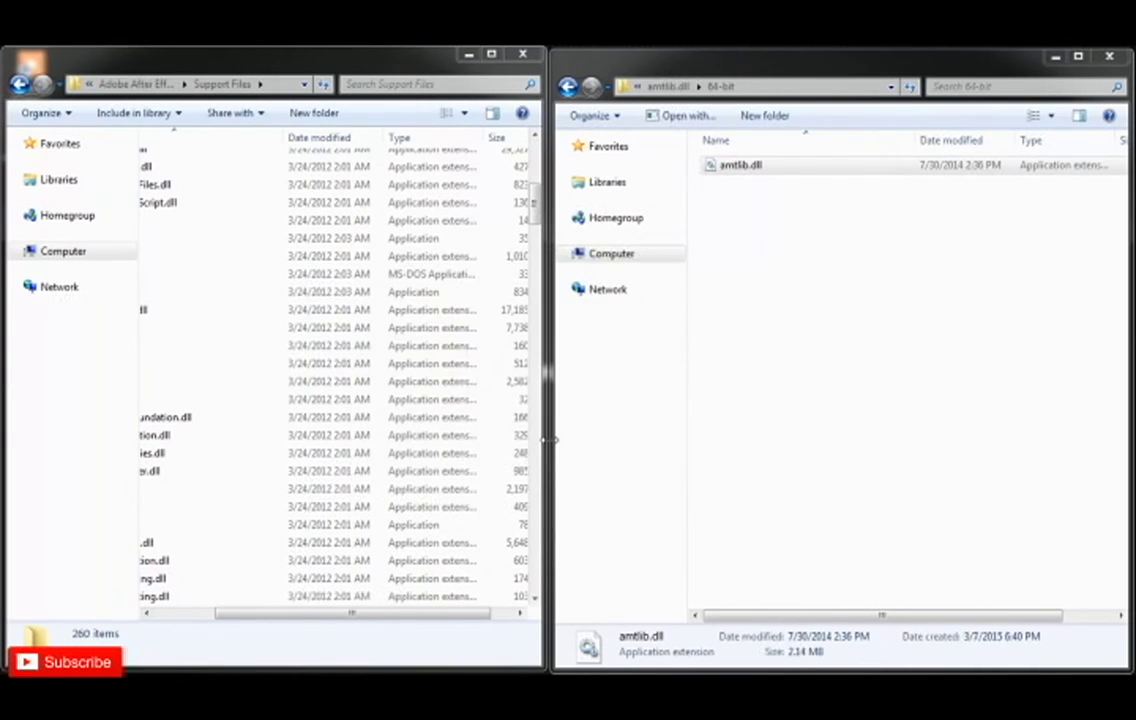
Return to the Adobe folder and browse to Adobe Illustrator CS6 (64 Bit), Support Files, Contents, Windows.
click(19, 86)
click(19, 85)
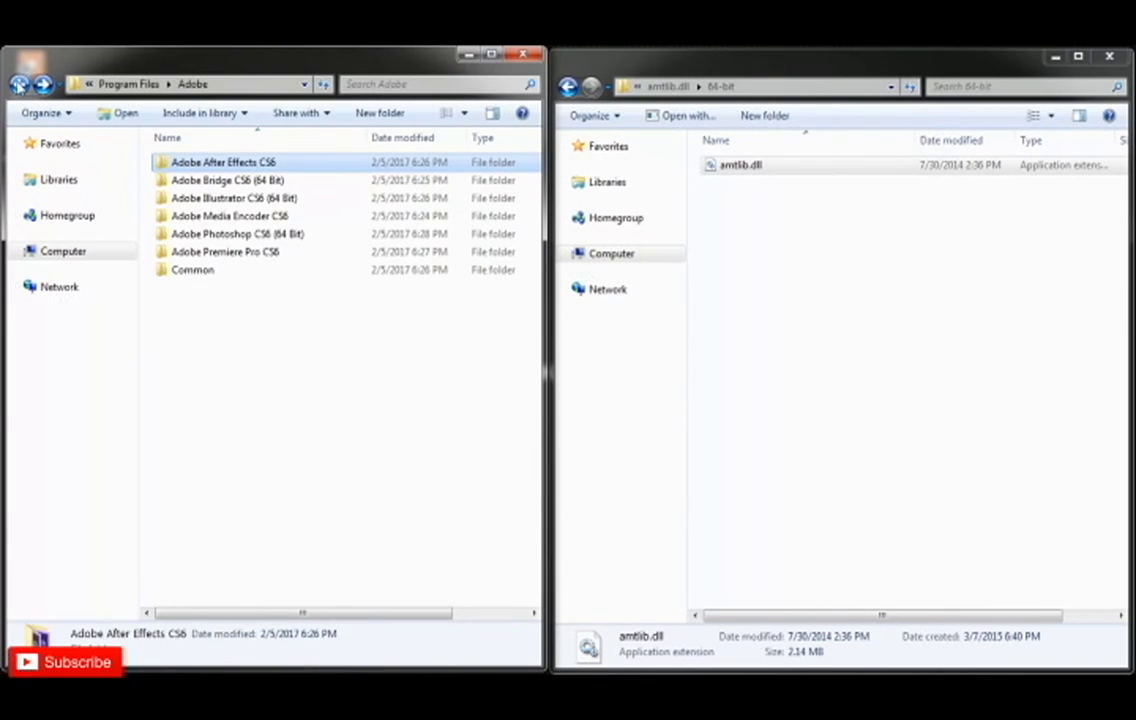
double_click(267, 199)
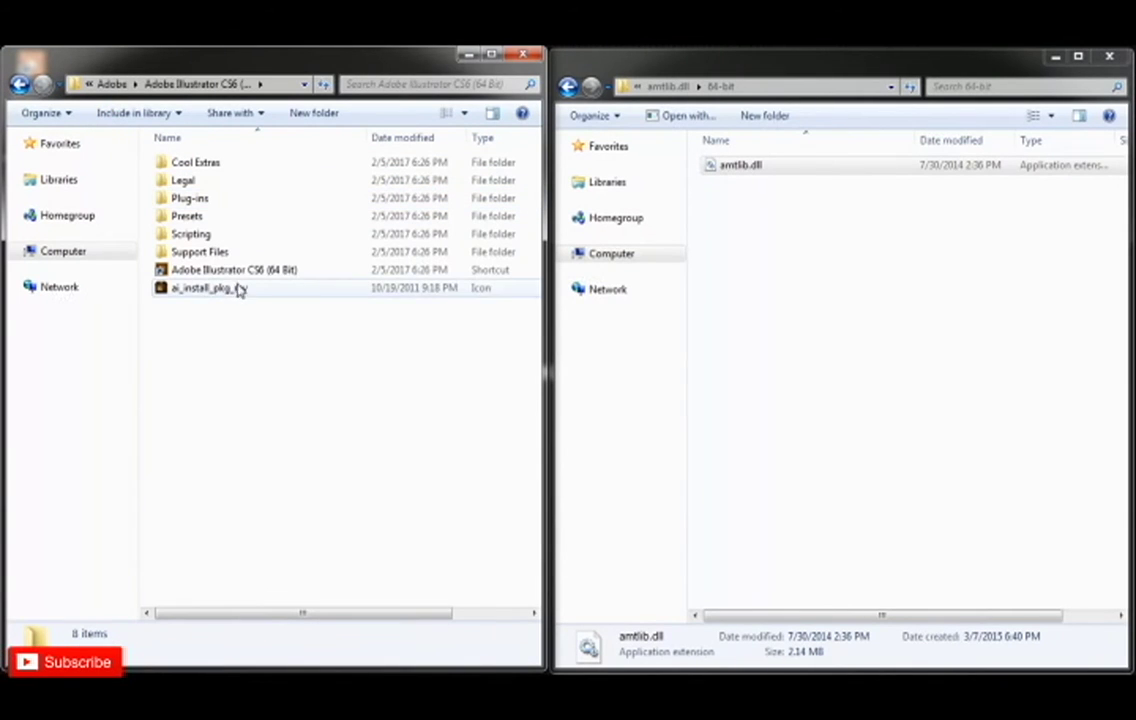
double_click(190, 257)
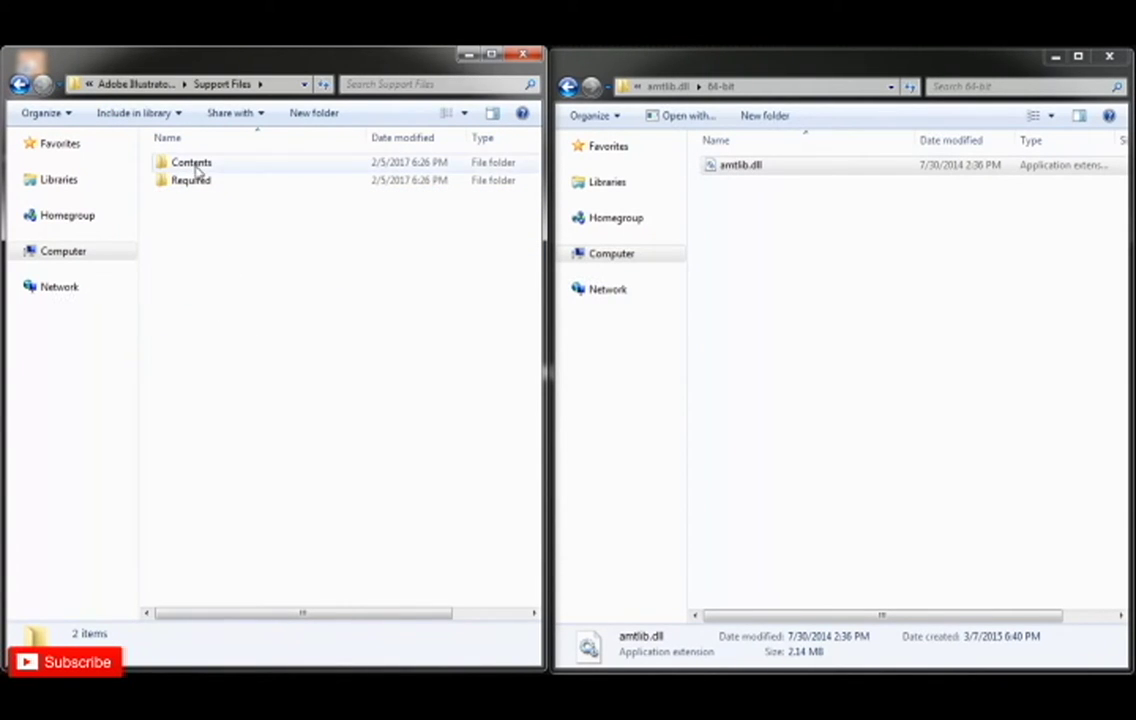
double_click(205, 168)
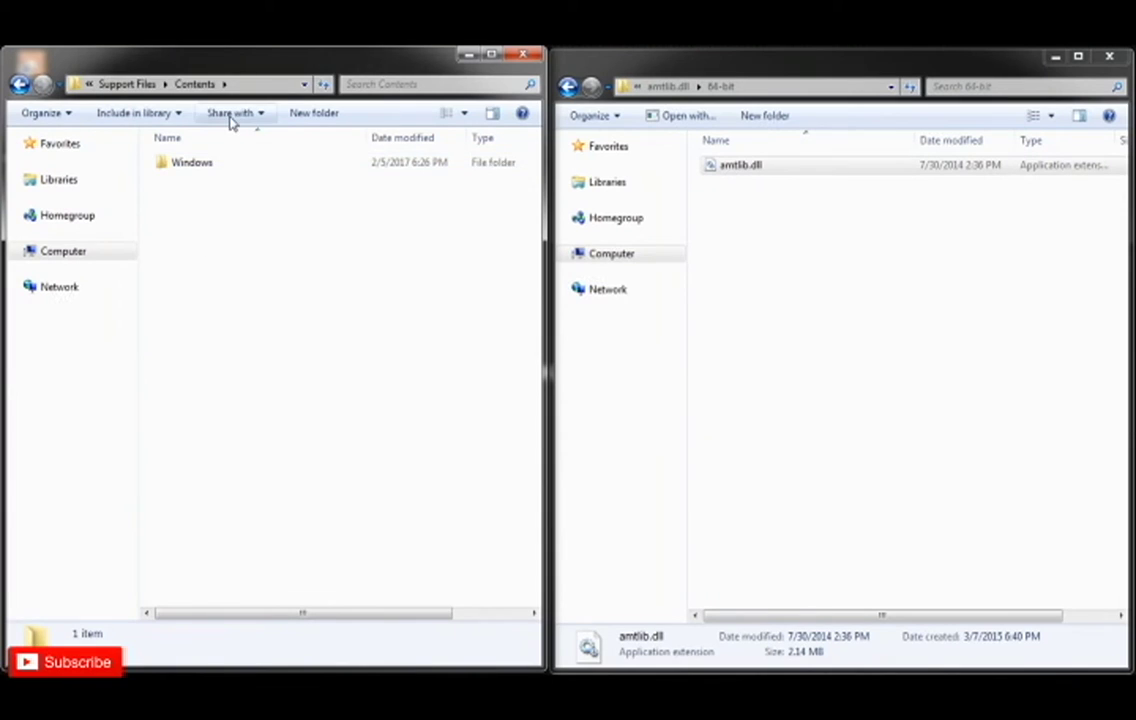
click(20, 84)
double_click(203, 168)
double_click(198, 170)
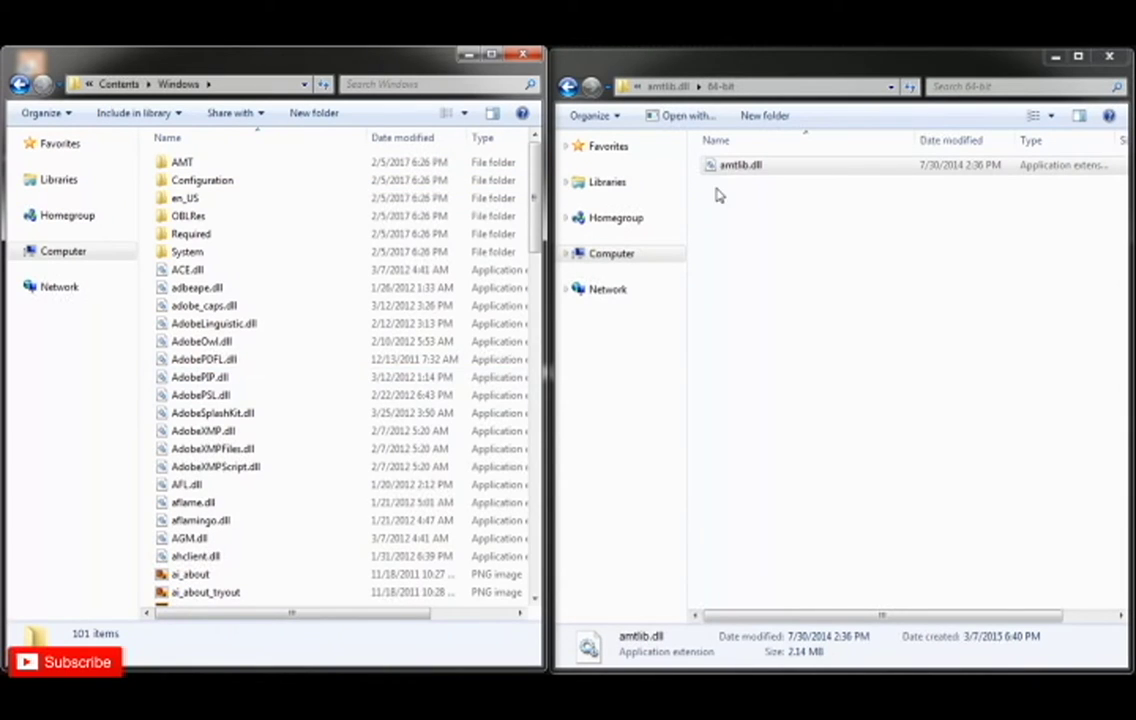
Copy the 64-bit amtlib.dll into Illustrator's Windows folder, replacing the existing file with administrator permission.
drag(718, 167, 460, 470)
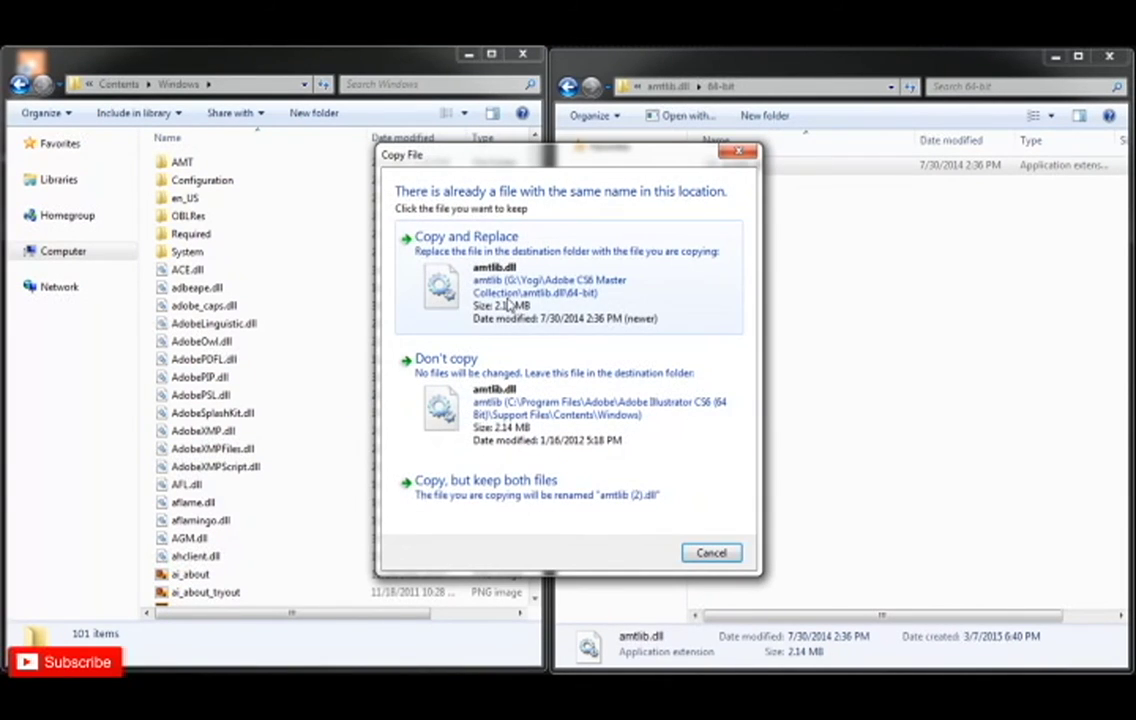
click(505, 307)
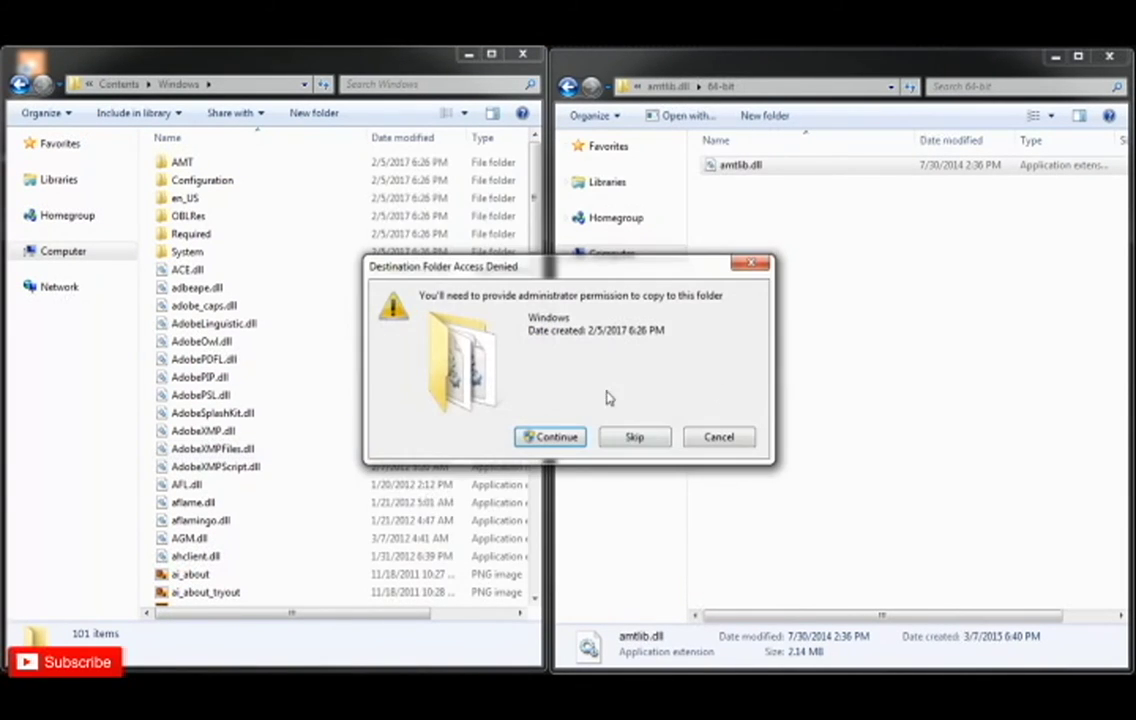
click(548, 437)
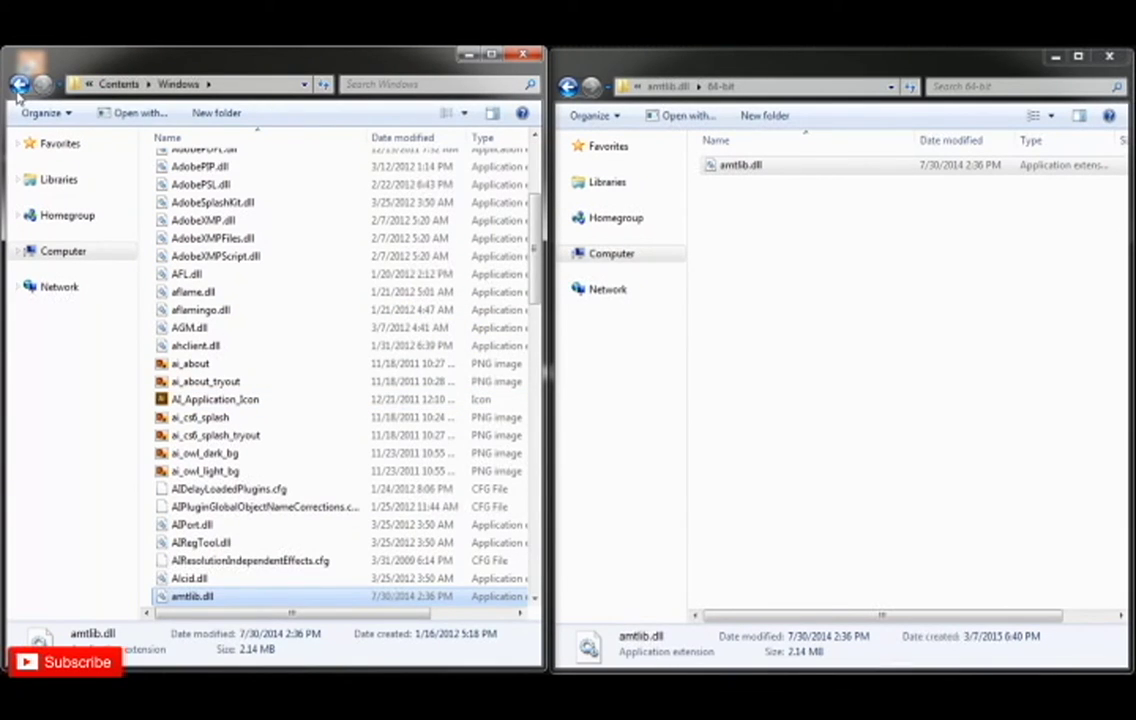
Go back to the Adobe folder and replace amtlib.dll in Adobe Photoshop CS6 (64 Bit) with the 64-bit copy, granting administrator permission.
click(19, 84)
click(19, 84)
click(19, 84)
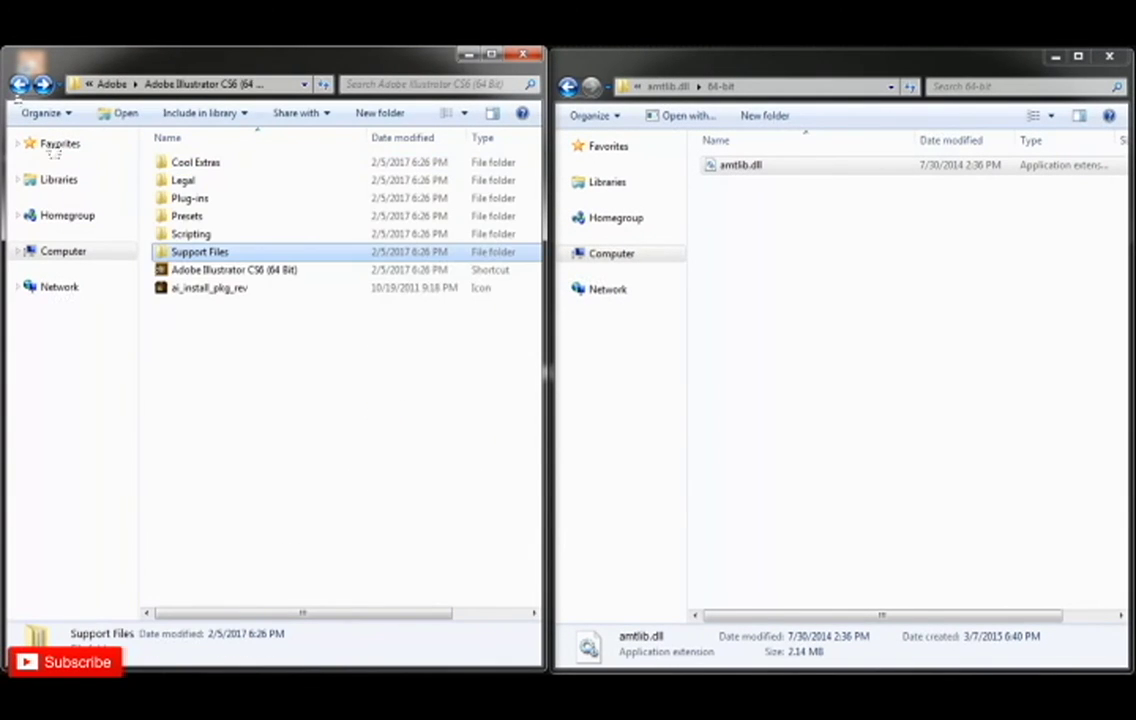
click(19, 84)
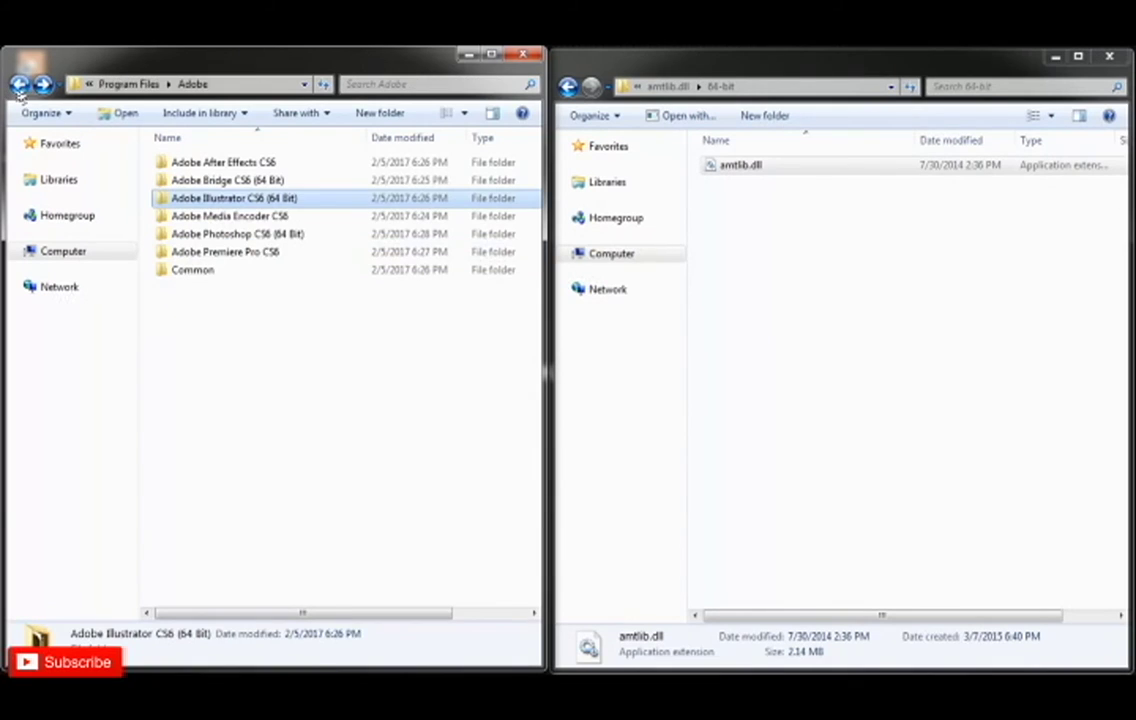
double_click(236, 235)
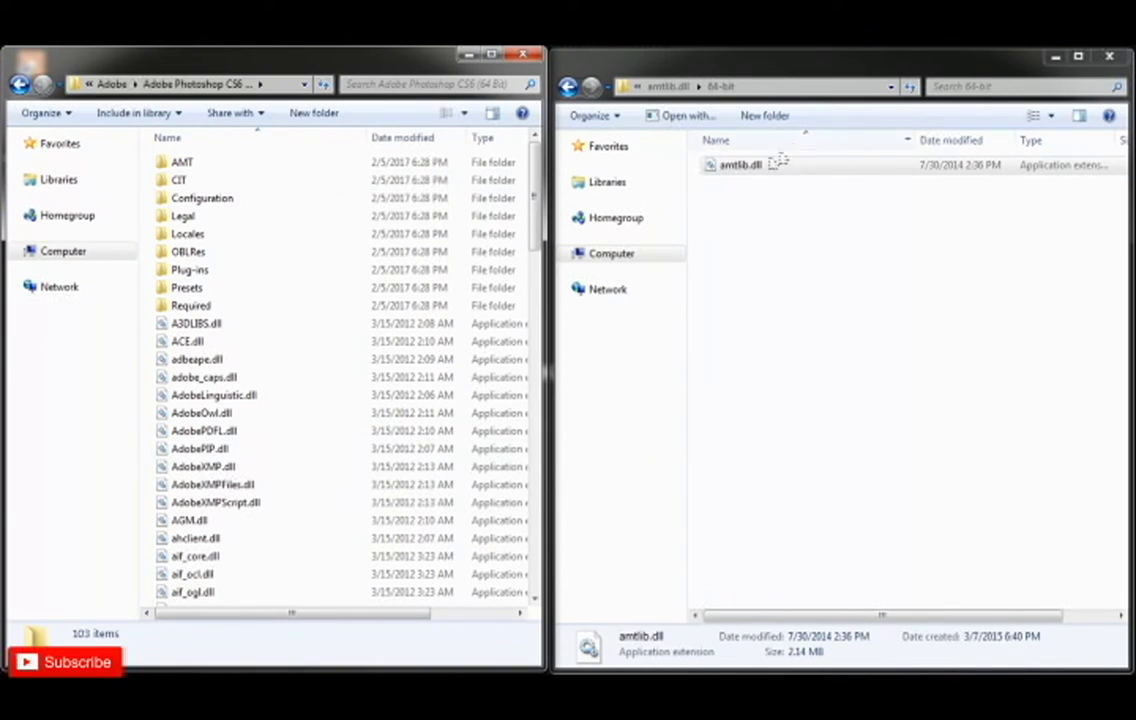
drag(748, 170, 370, 466)
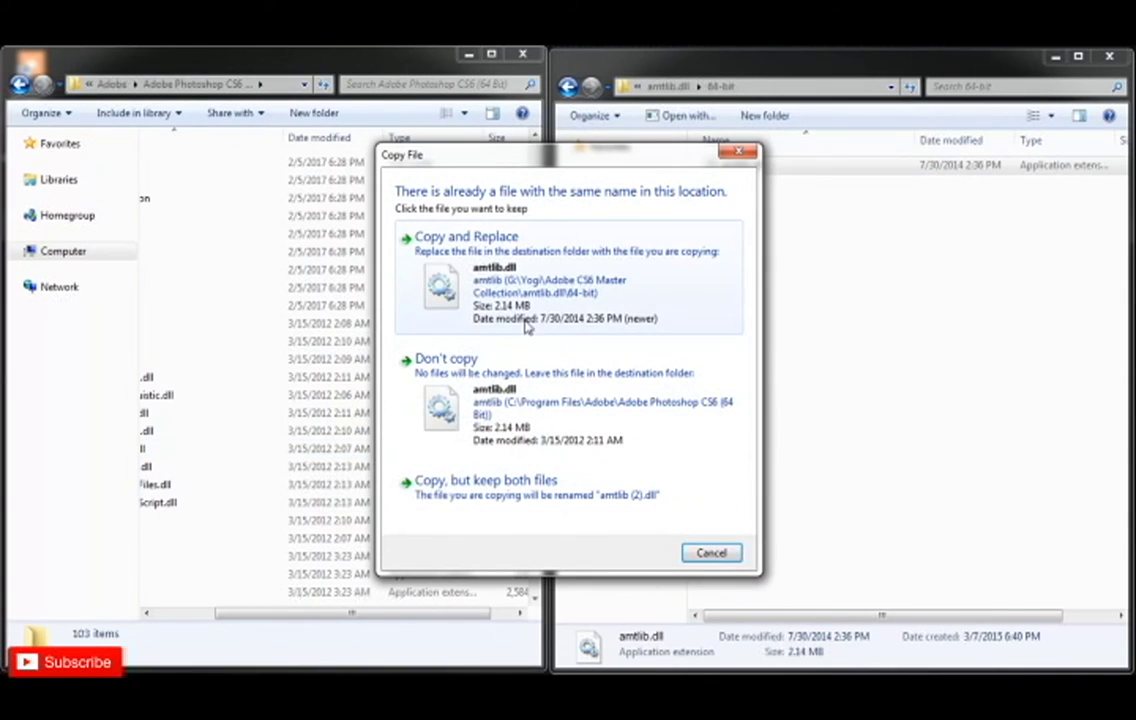
click(527, 326)
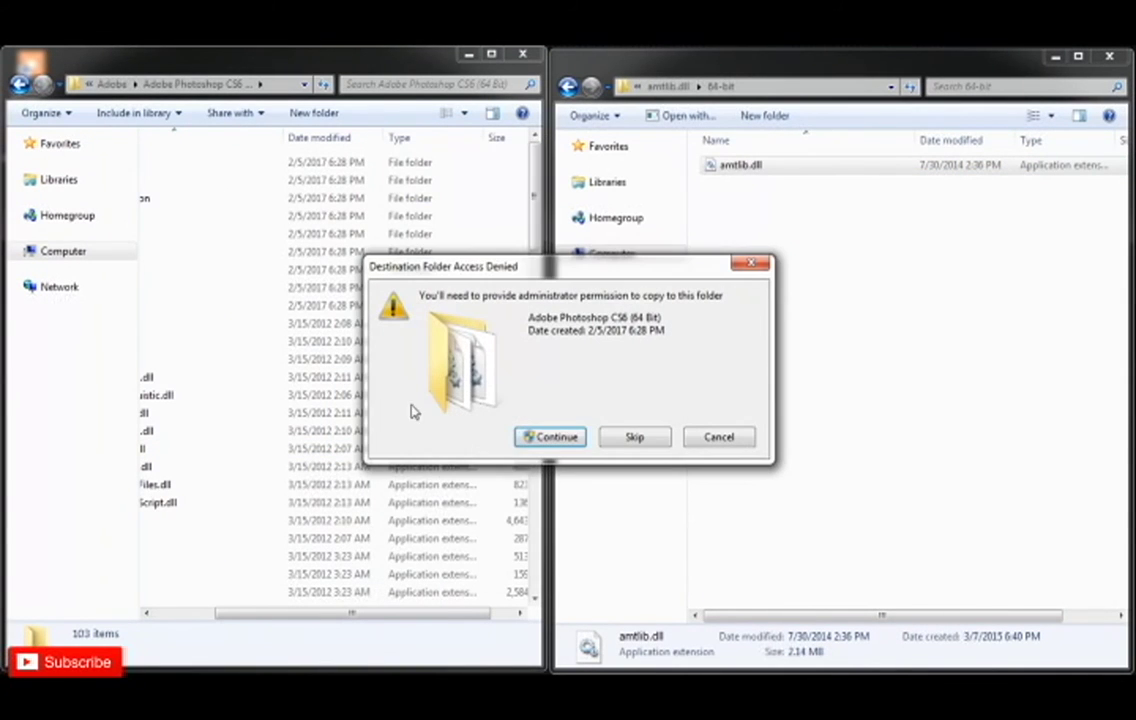
click(557, 440)
Open the Adobe Premiere Pro CS6 folder and replace its amtlib.dll with the 64-bit copy, granting administrator permission.
click(20, 84)
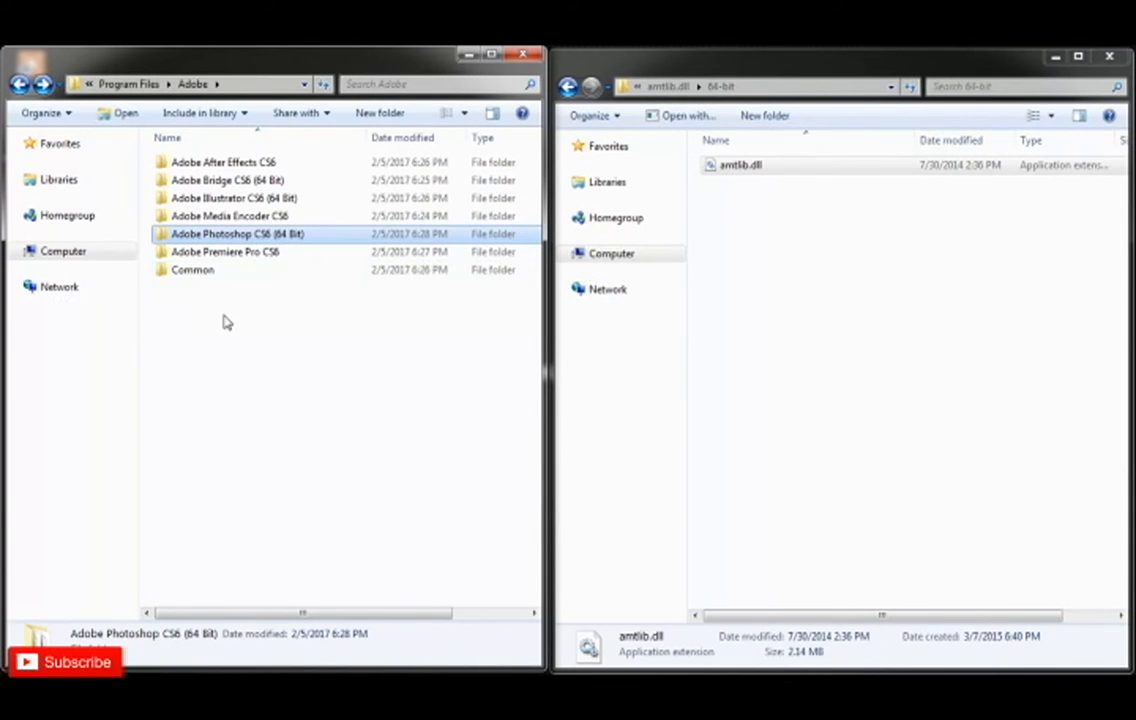
double_click(228, 253)
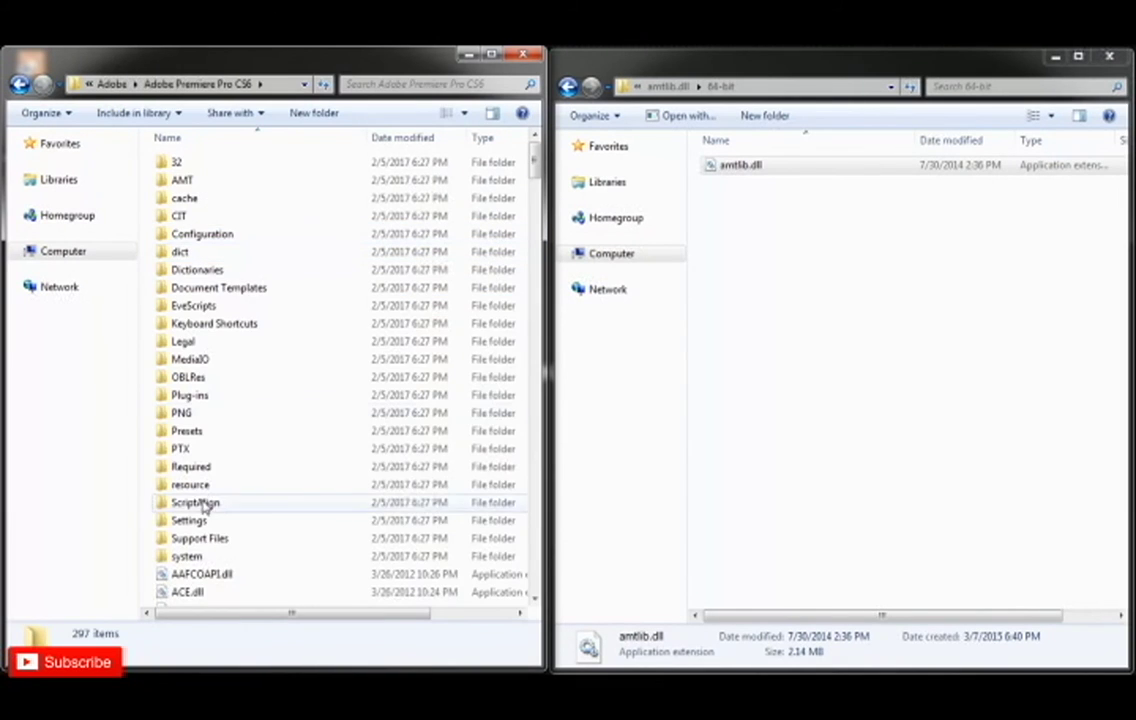
scroll(326, 413, down, 10)
drag(786, 167, 288, 478)
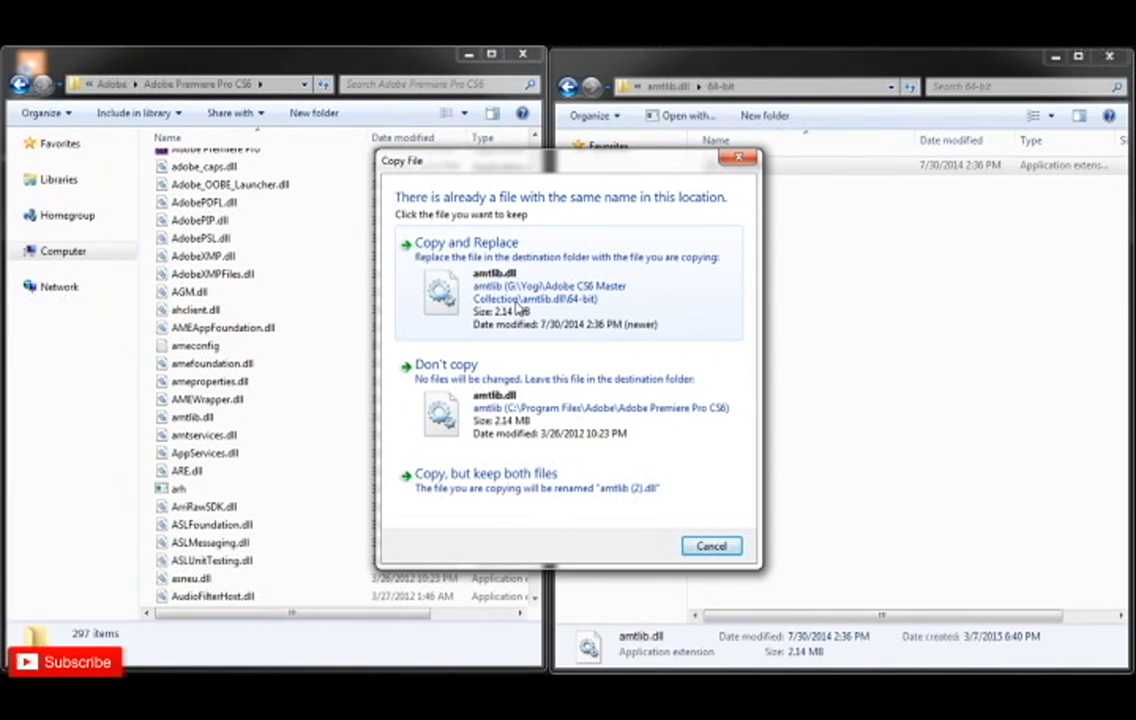
click(487, 308)
click(560, 437)
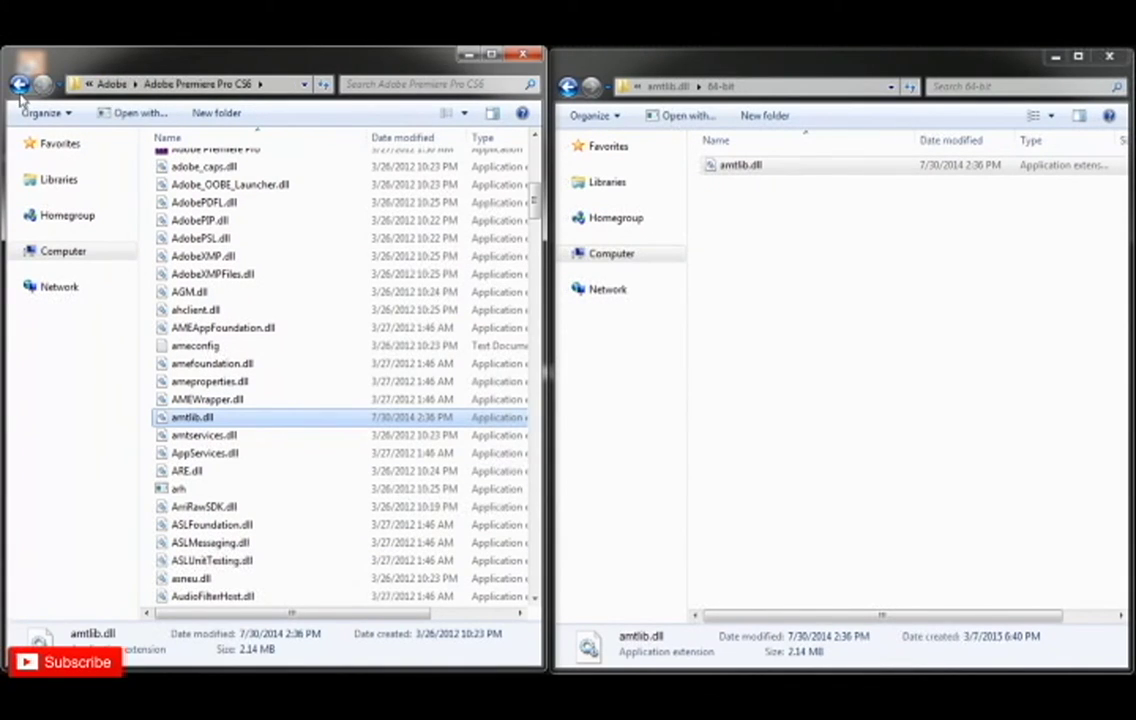
Review the remaining Adobe program folders in Program Files and return to Local Disk (C:).
click(19, 85)
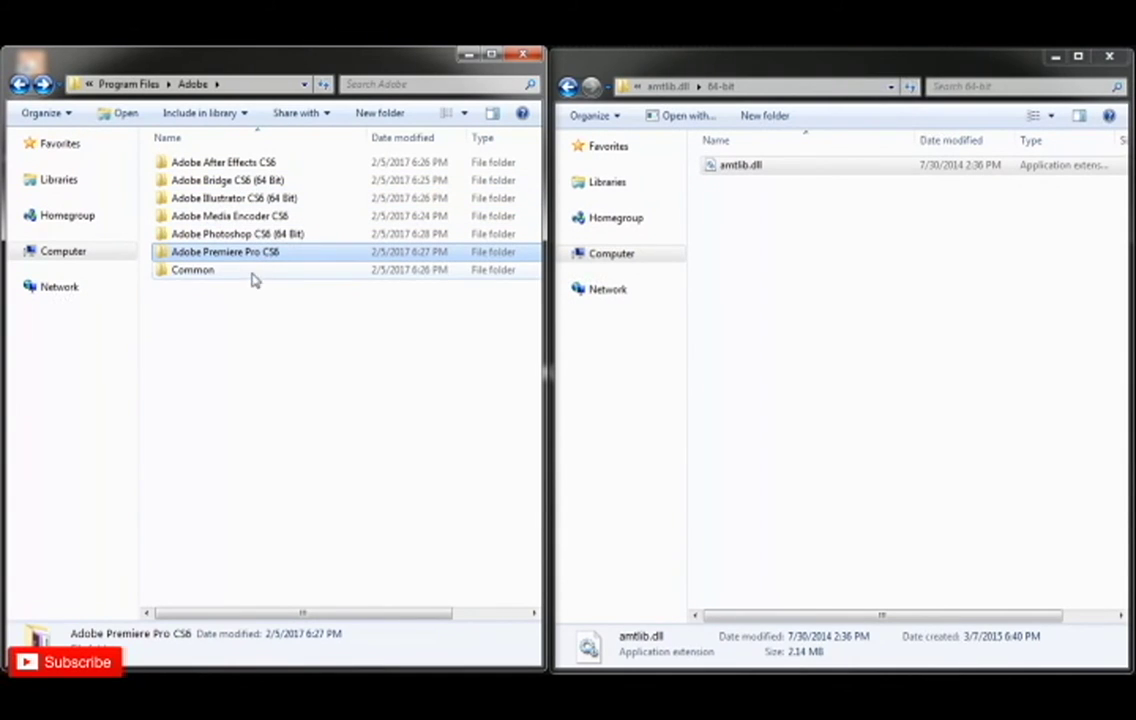
click(19, 84)
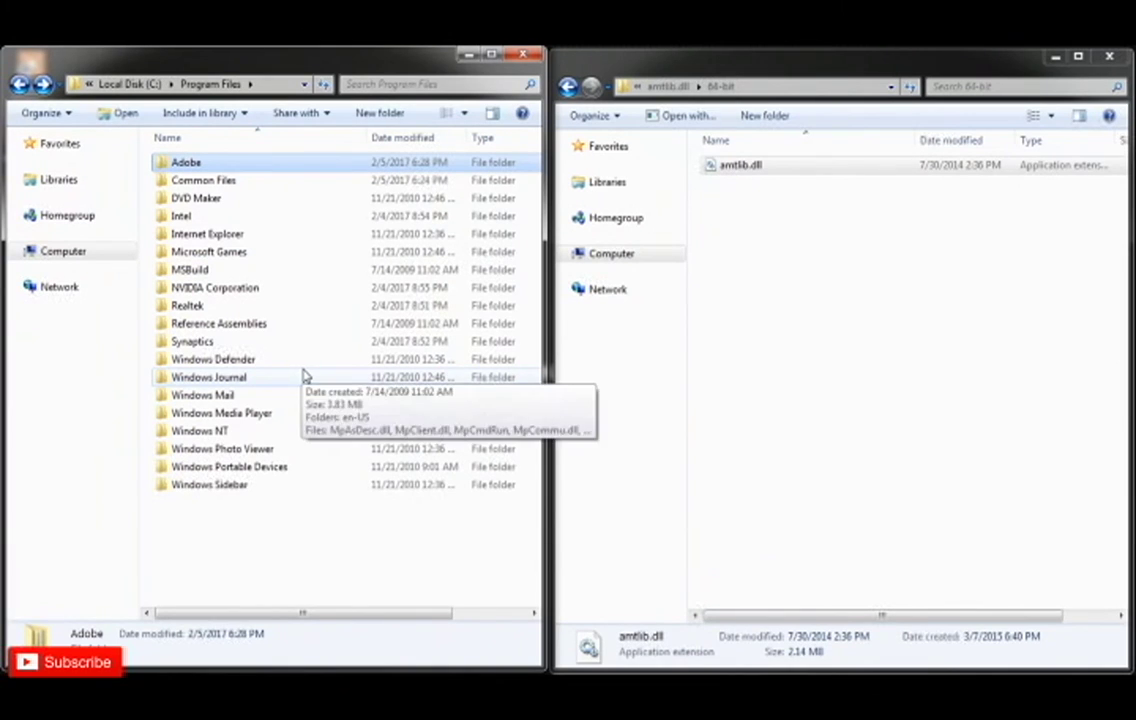
click(19, 84)
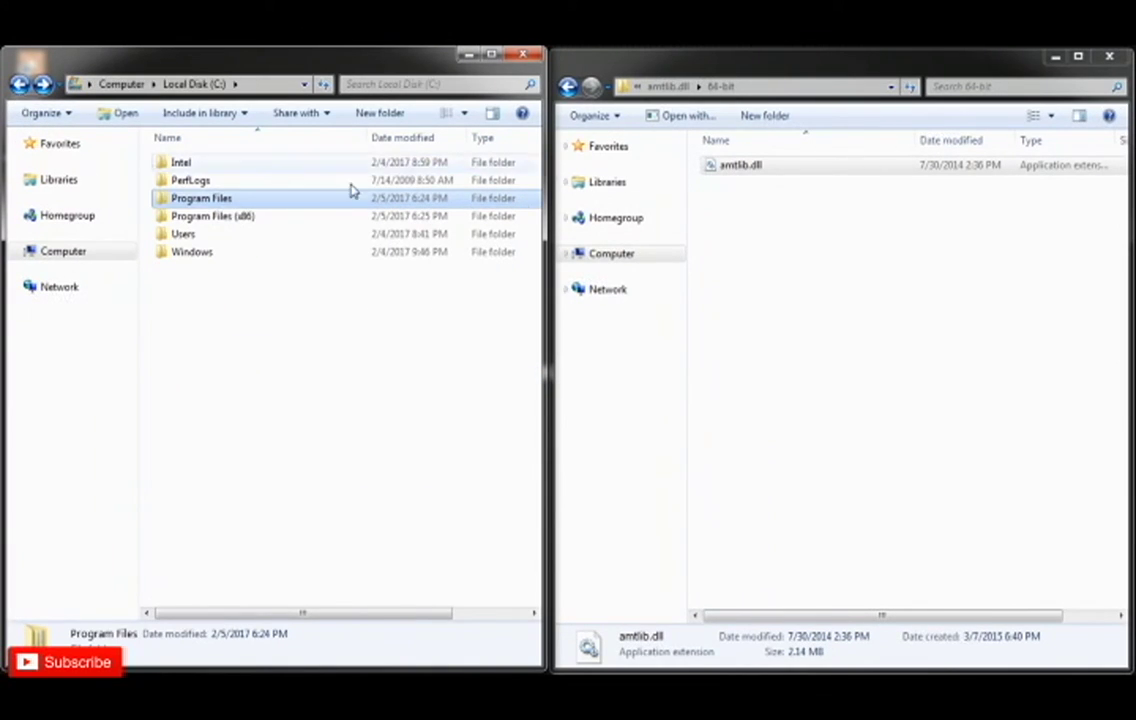
double_click(249, 201)
double_click(217, 166)
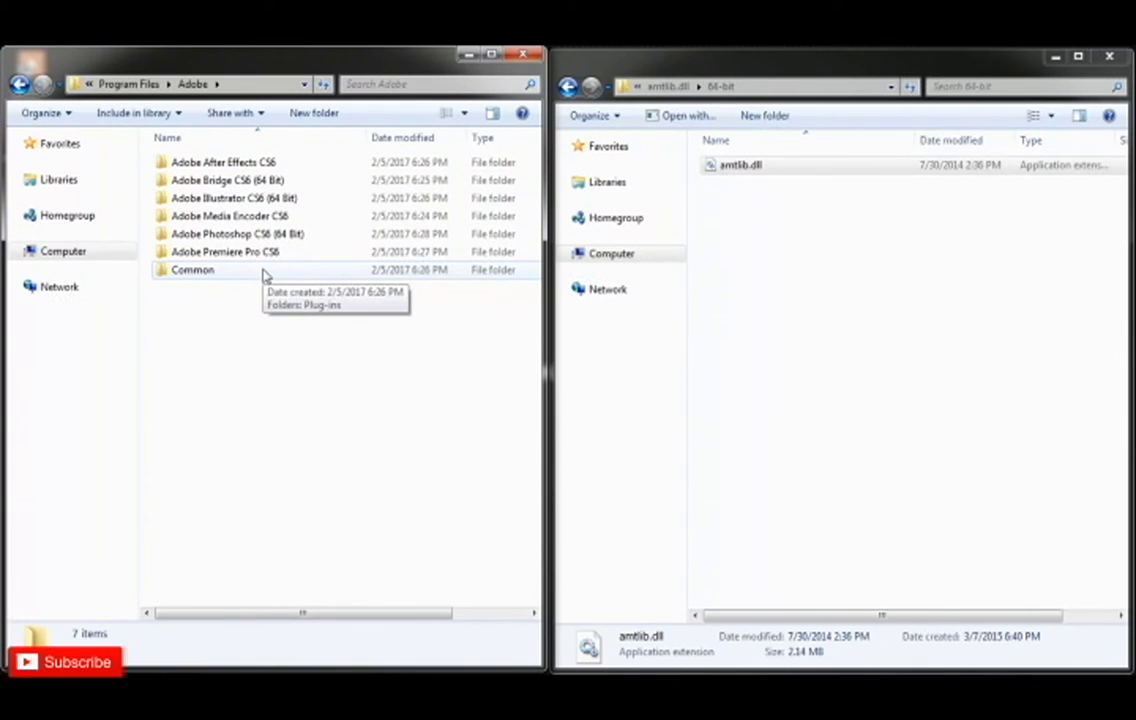
click(20, 84)
click(20, 84)
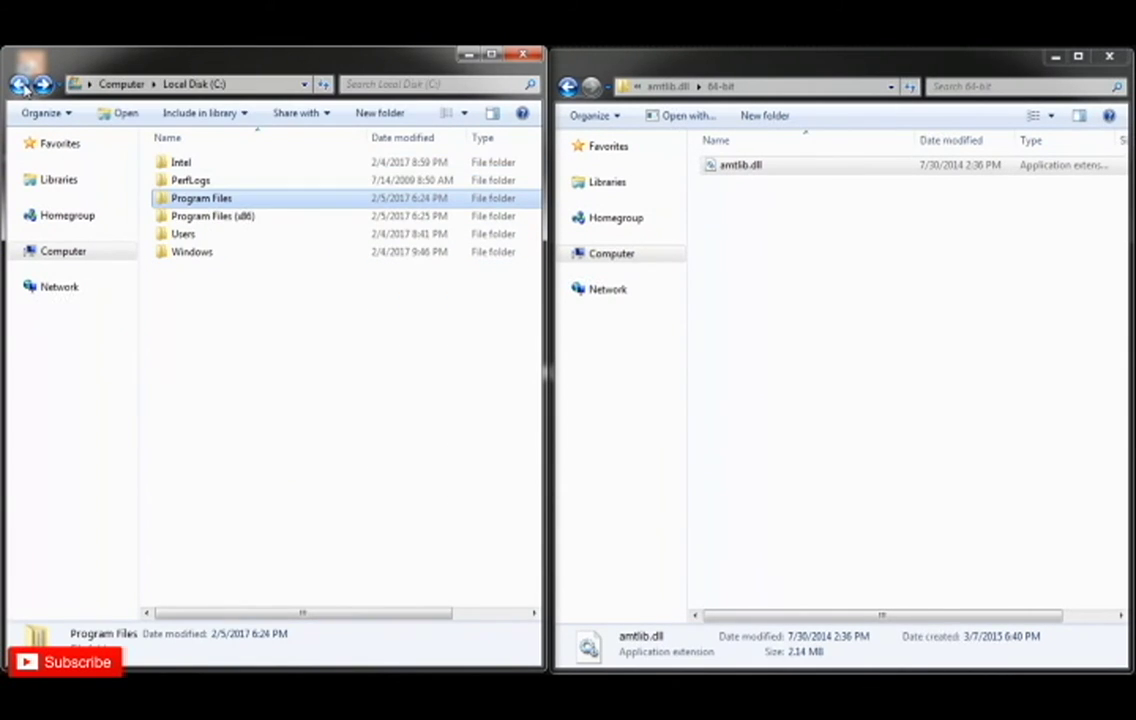
Browse from Local Disk (C:) to Program Files (x86), Adobe, Adobe Flash CS6.
double_click(264, 220)
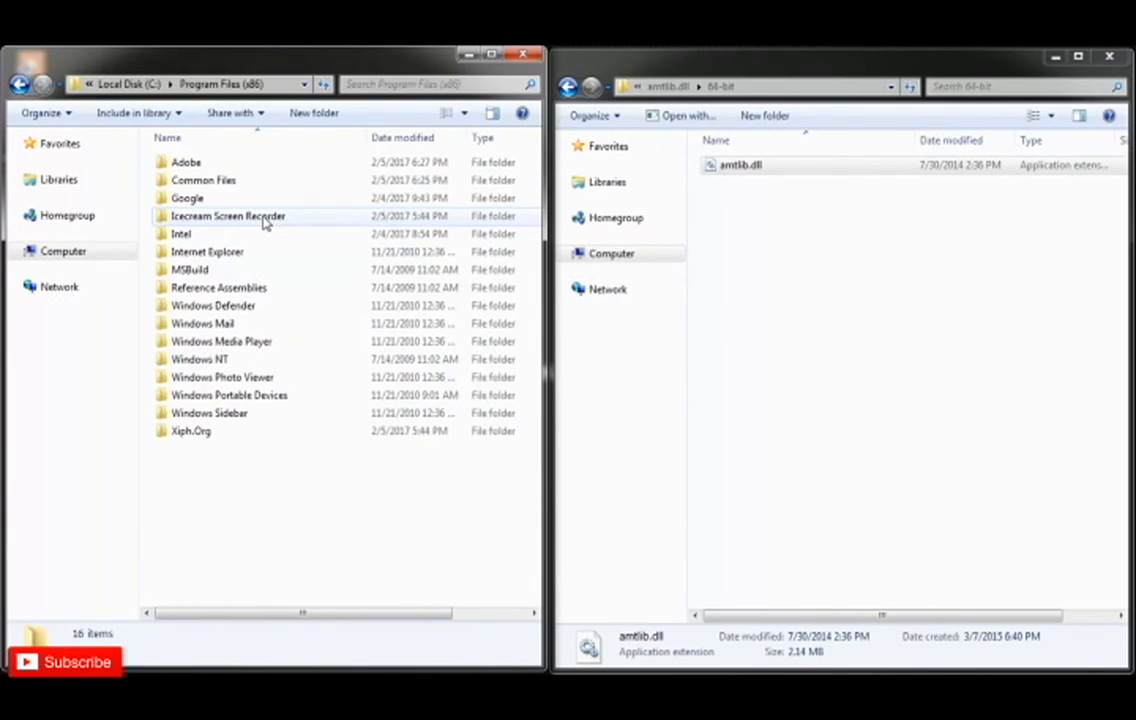
double_click(190, 166)
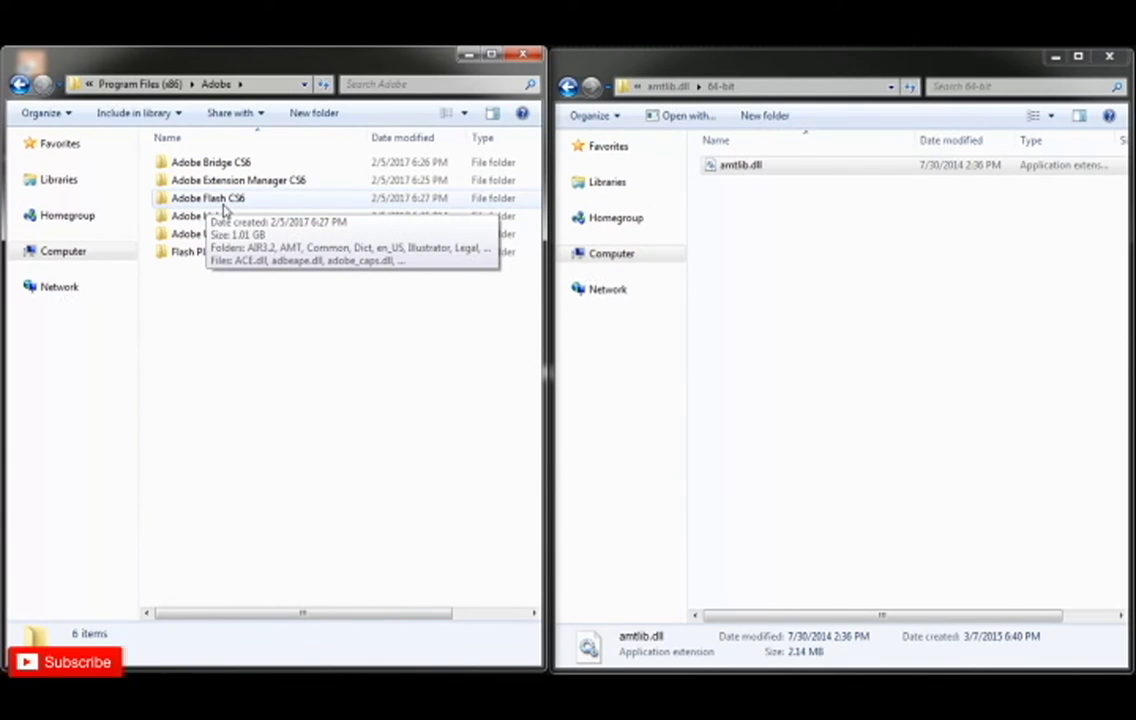
double_click(222, 203)
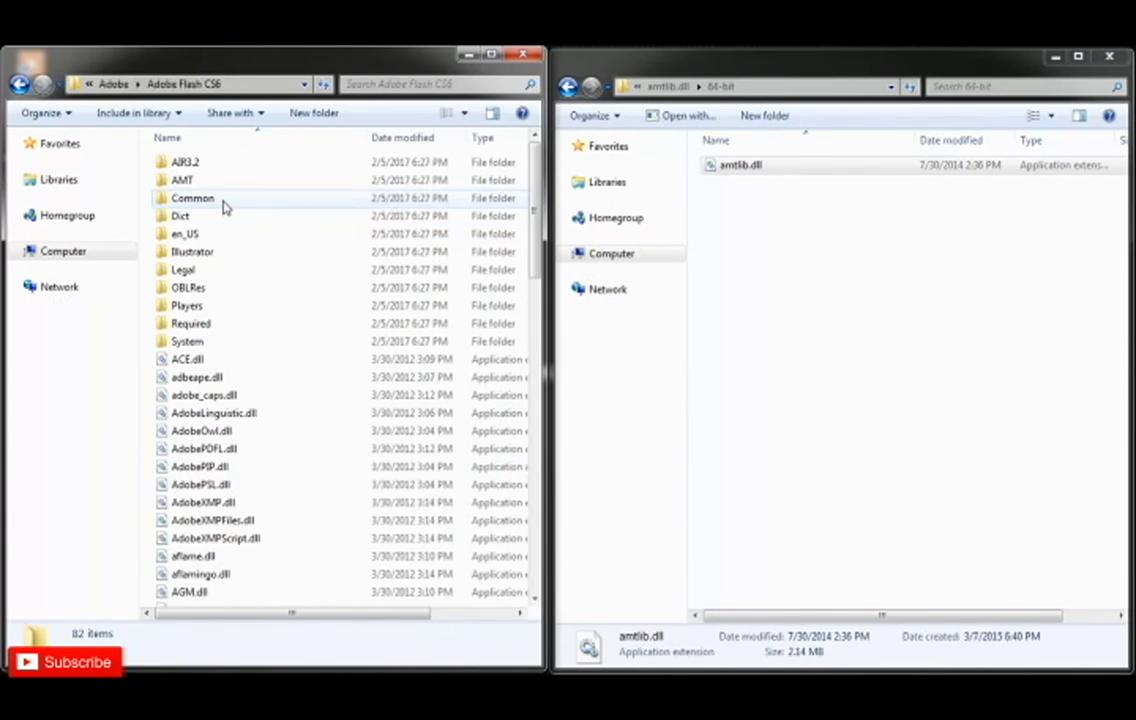
Switch the source window to the 32-bit folder and copy its amtlib.dll into Adobe Flash CS6, replacing the existing file with administrator permission.
click(567, 88)
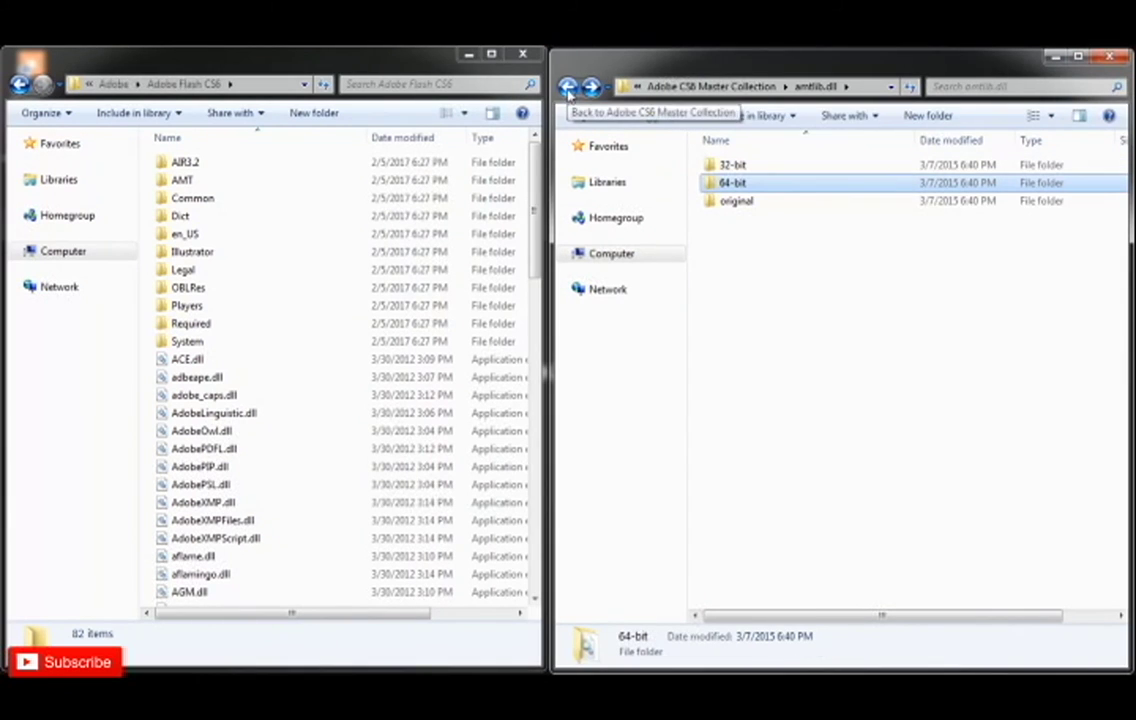
double_click(742, 167)
click(753, 170)
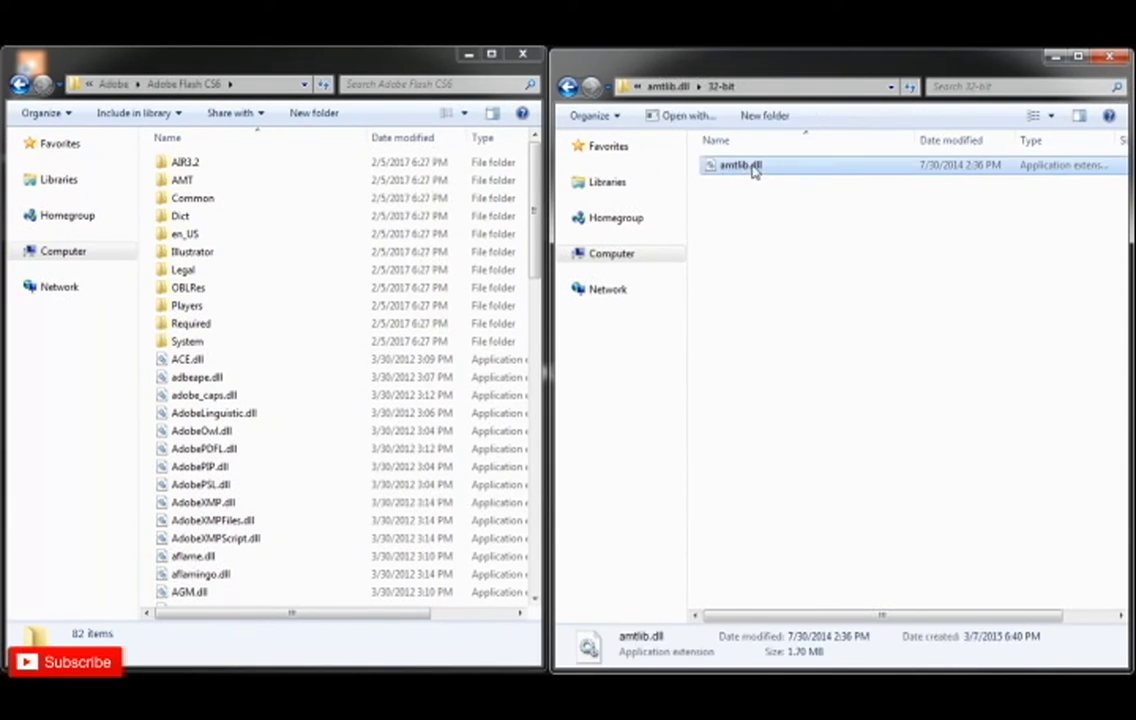
drag(753, 170, 368, 444)
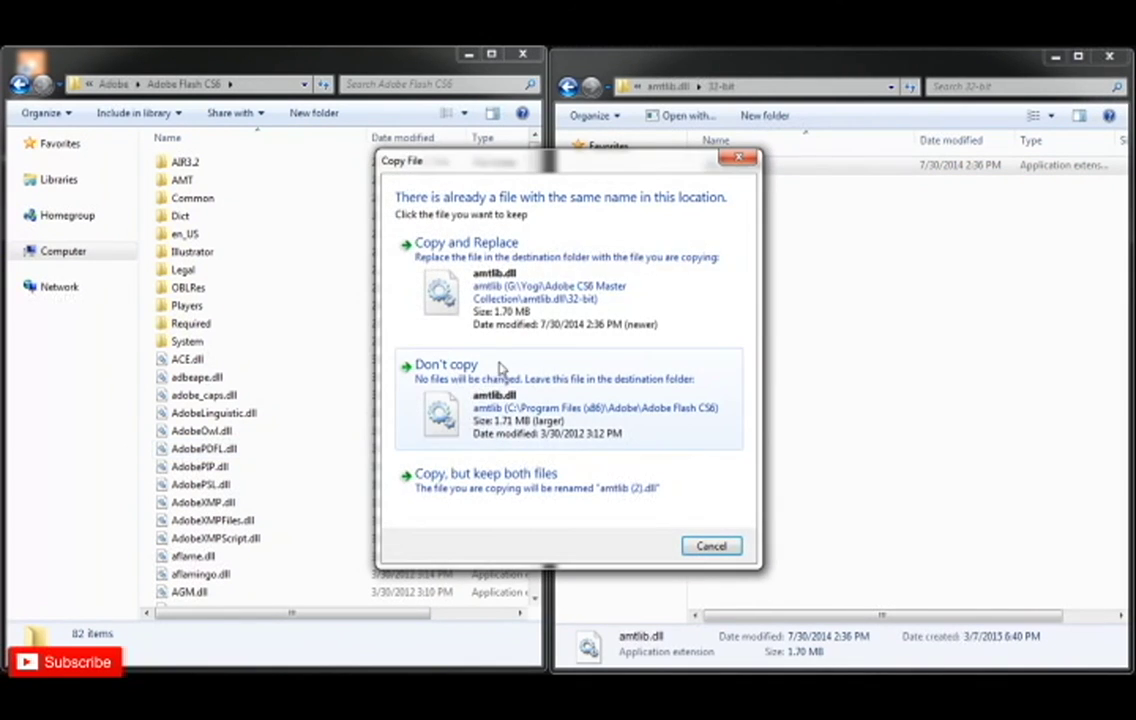
click(520, 318)
click(553, 439)
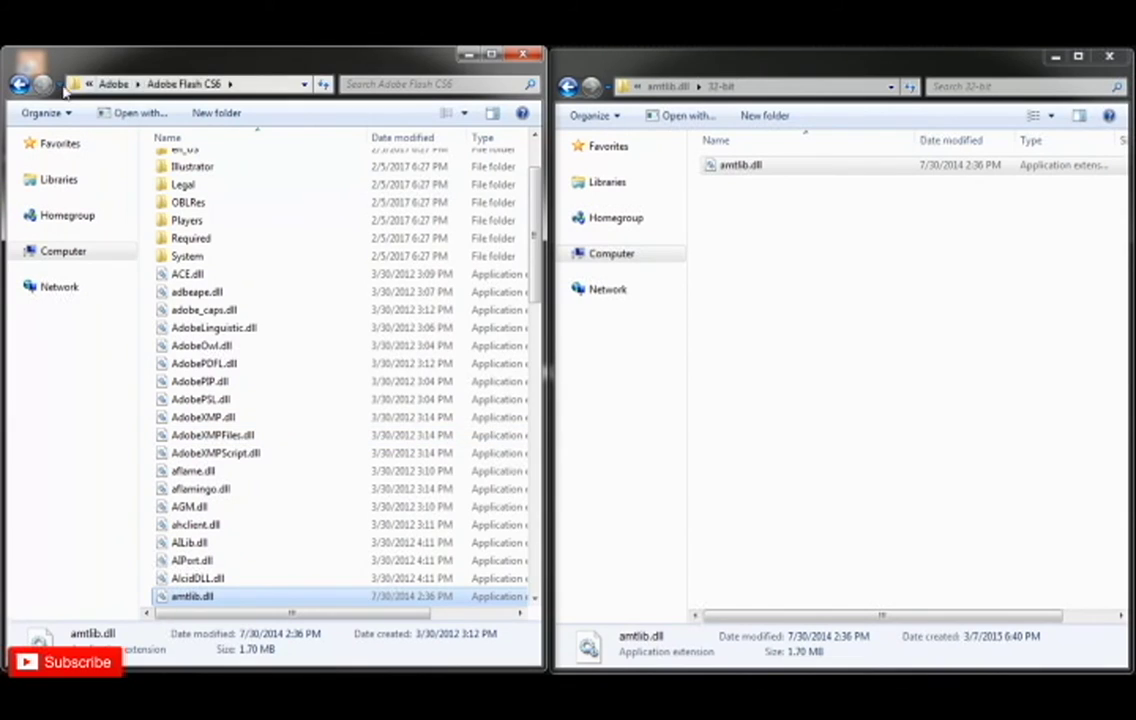
Go back from the Adobe Flash CS6 folder through Adobe to Program Files (x86).
click(19, 85)
click(284, 393)
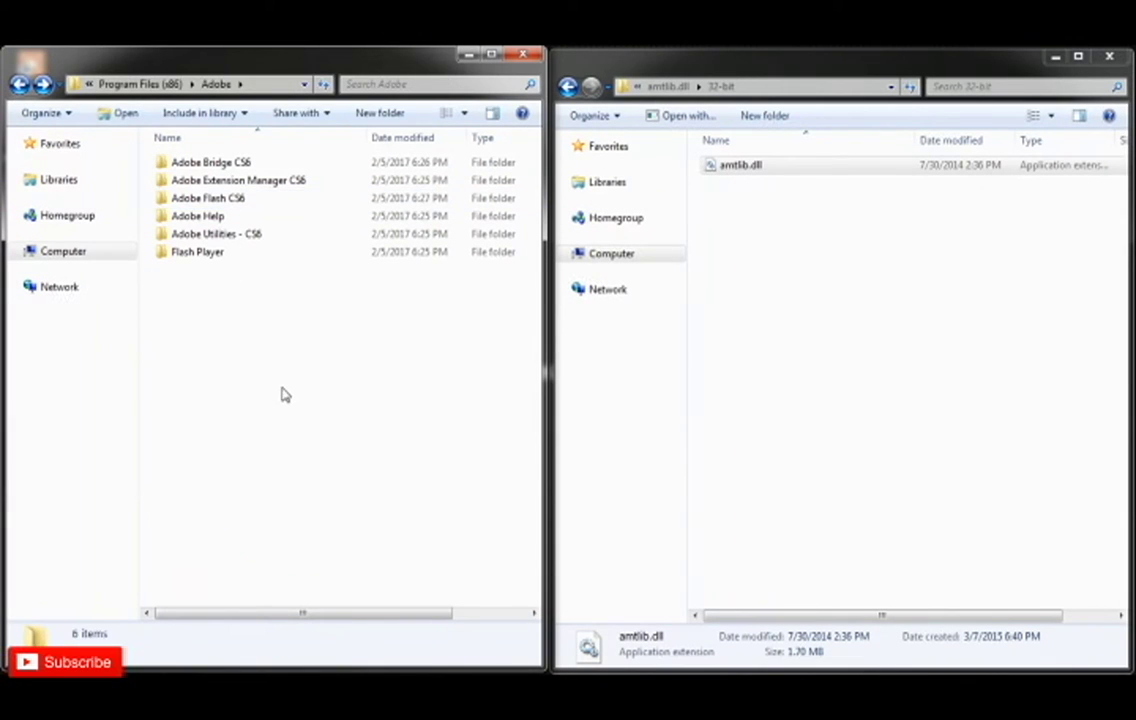
click(19, 85)
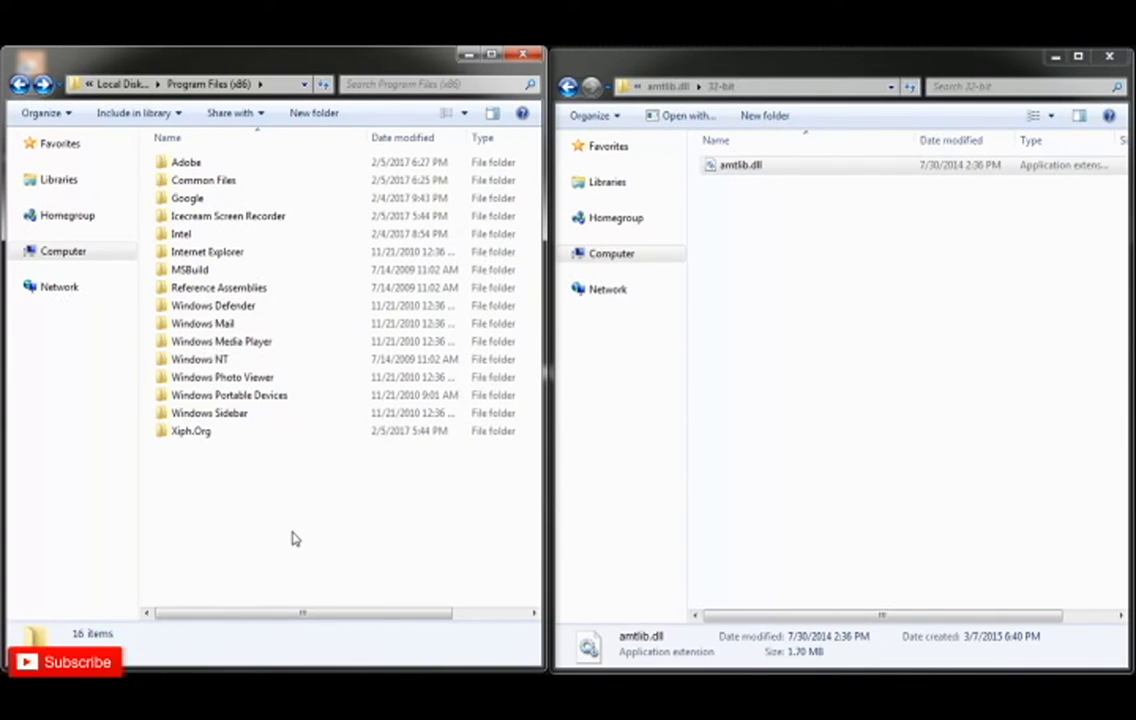
Launch Adobe Flash Professional CS6 from Adobe Master Collection CS6, create a new ActionScript 3.0 document and maximize the window.
key(super)
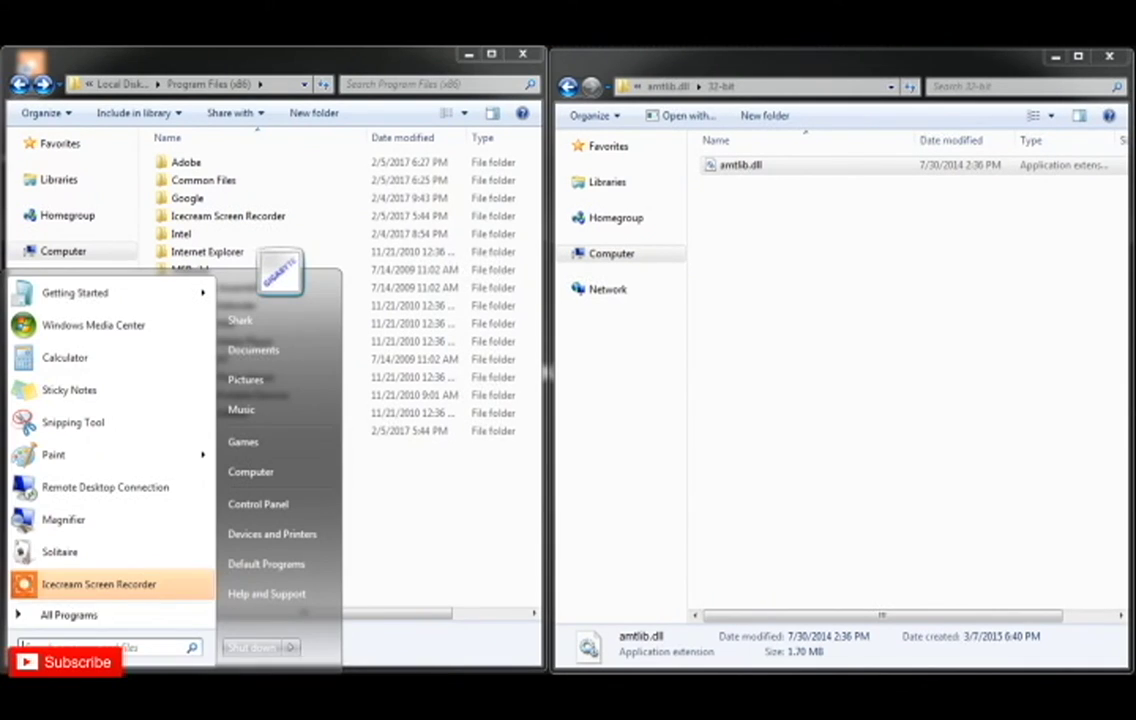
click(52, 616)
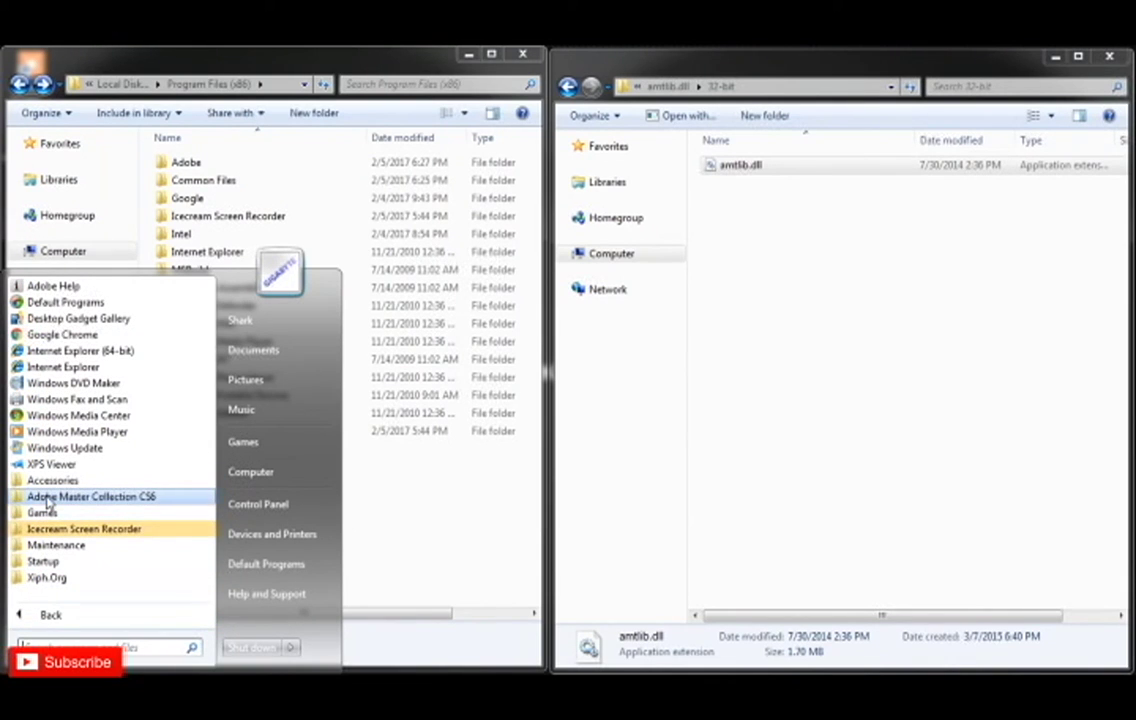
click(47, 497)
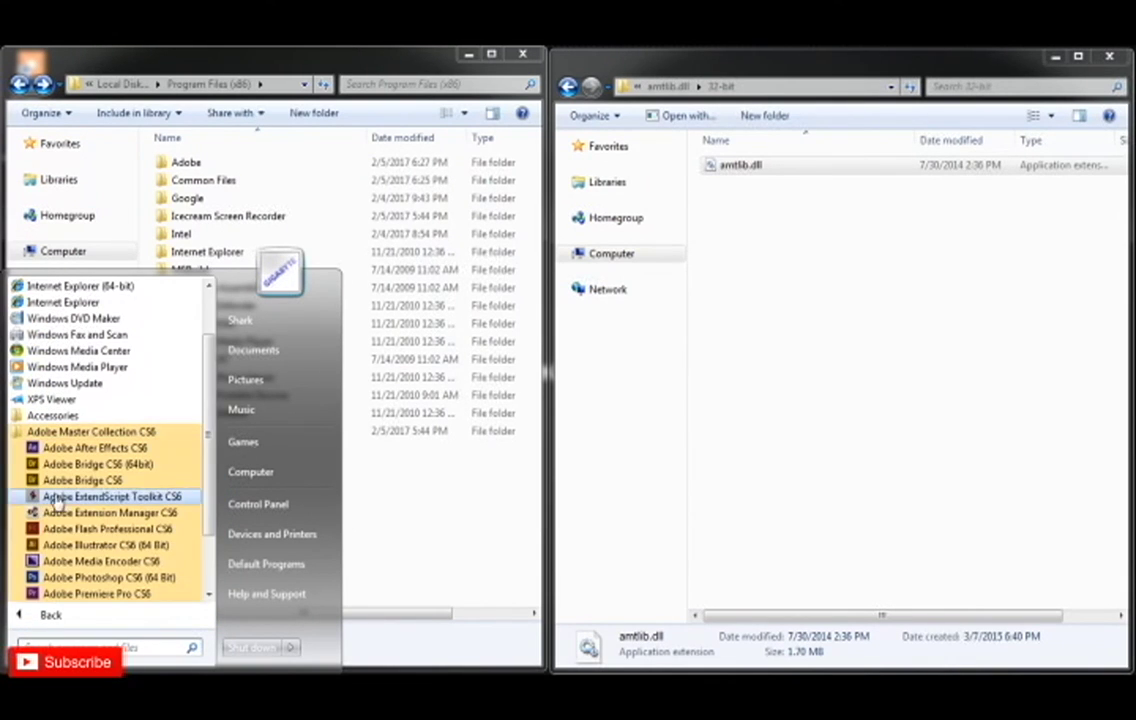
click(100, 530)
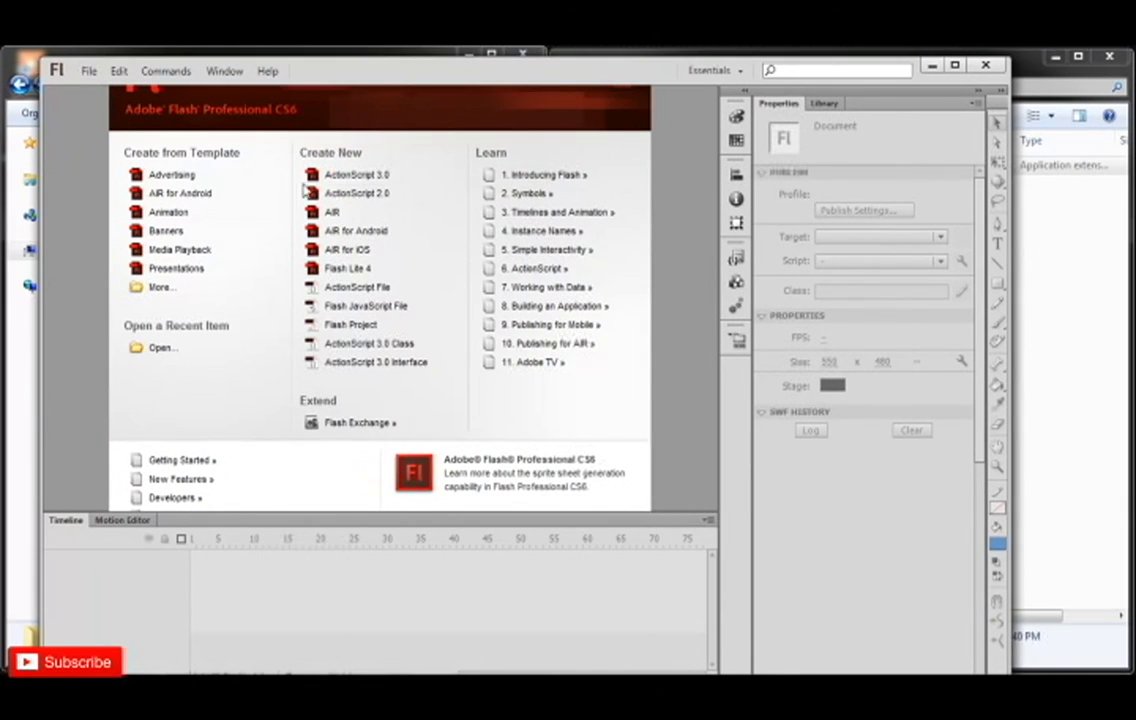
click(337, 178)
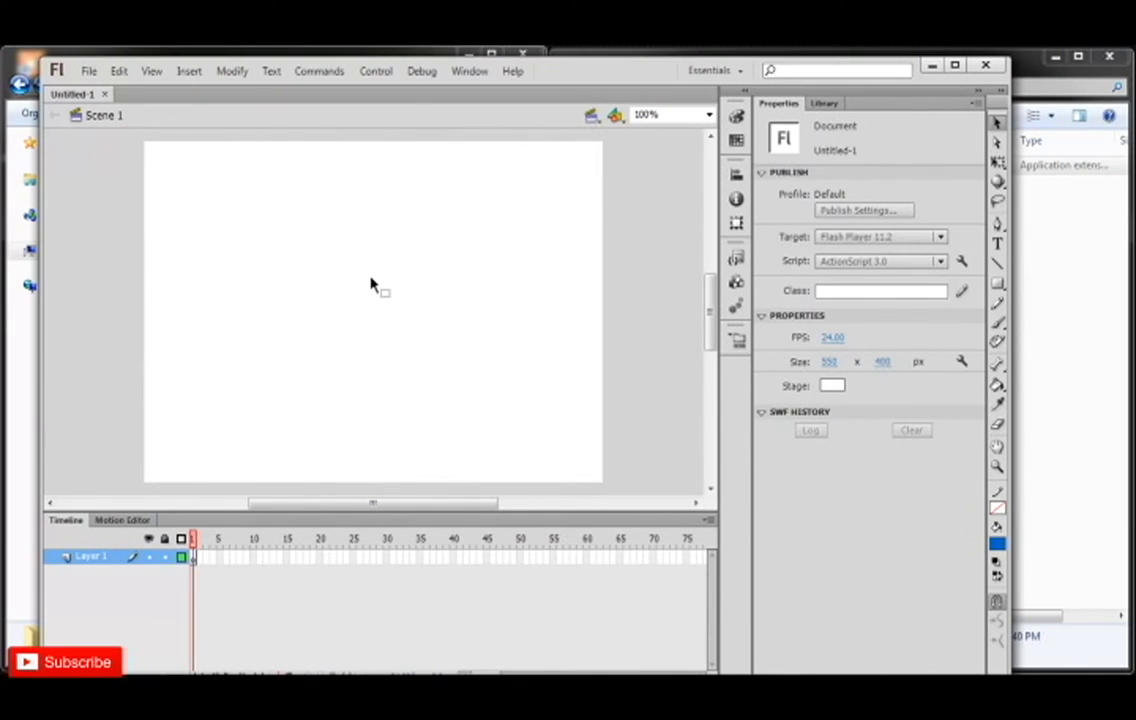
double_click(845, 68)
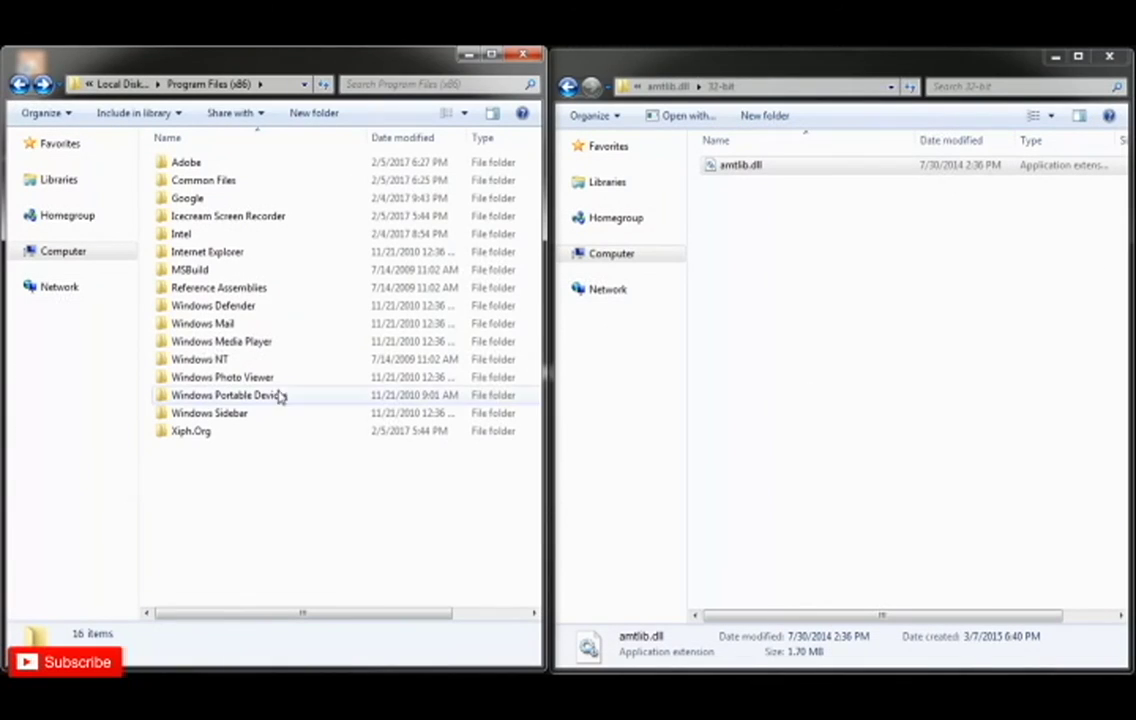
Launch Adobe After Effects CS6 from Adobe Master Collection CS6 to check that it opens, and close it.
click(28, 688)
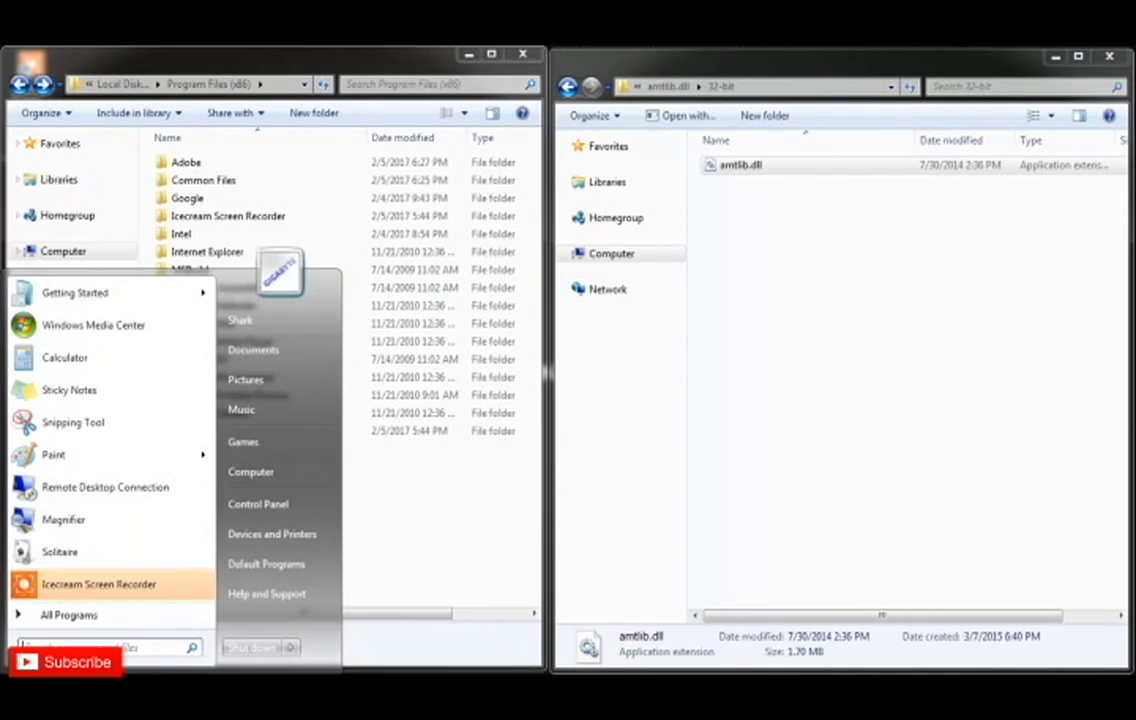
click(45, 613)
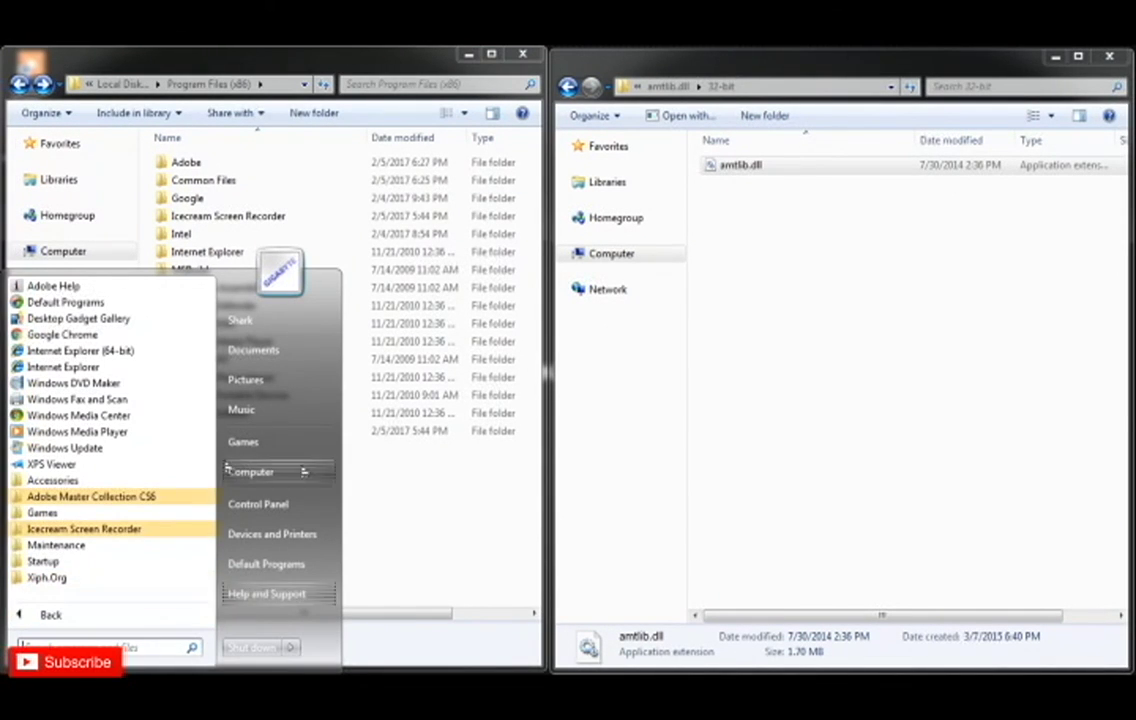
click(120, 499)
click(100, 456)
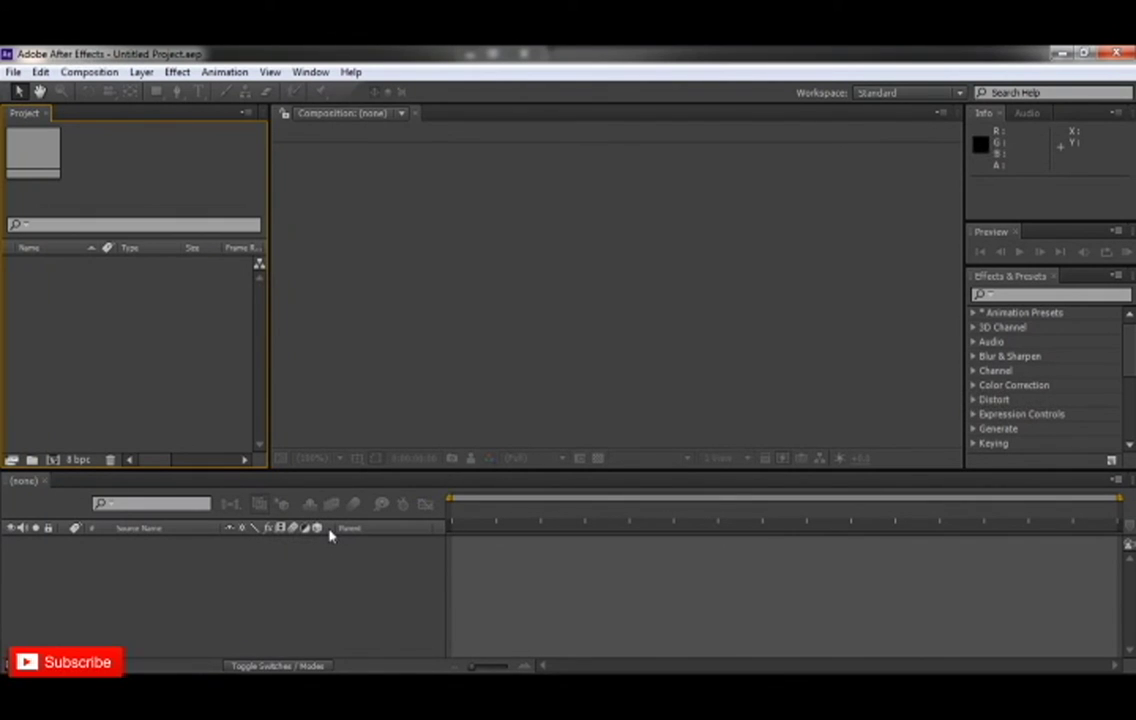
click(1120, 57)
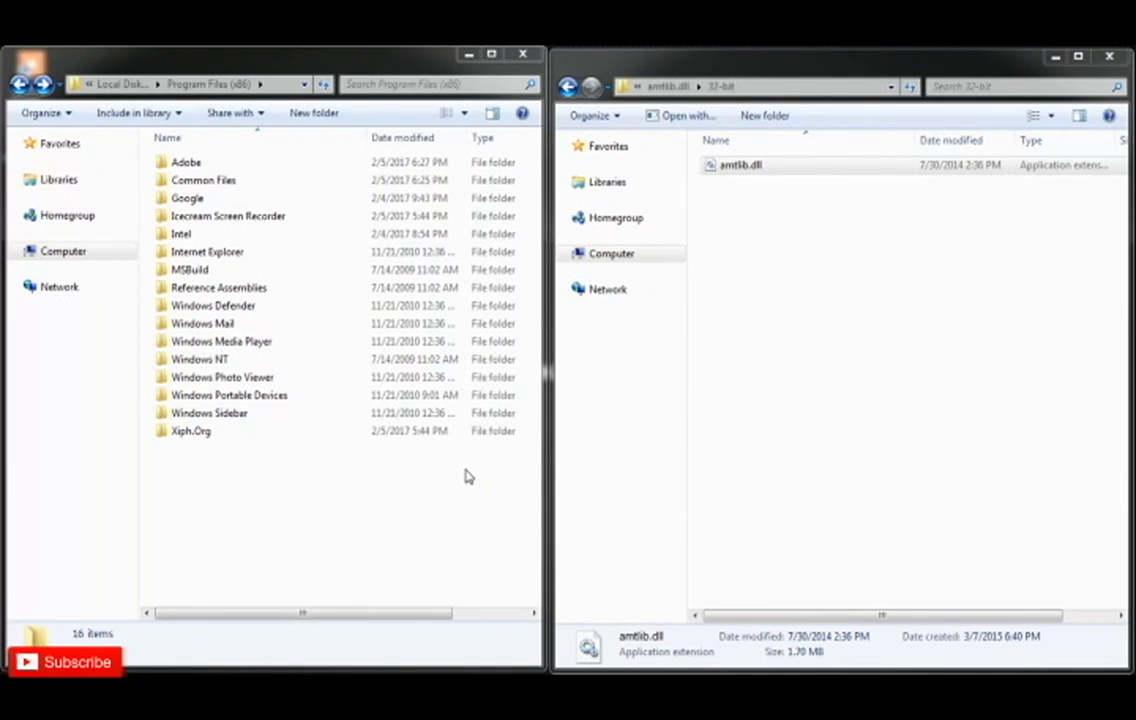